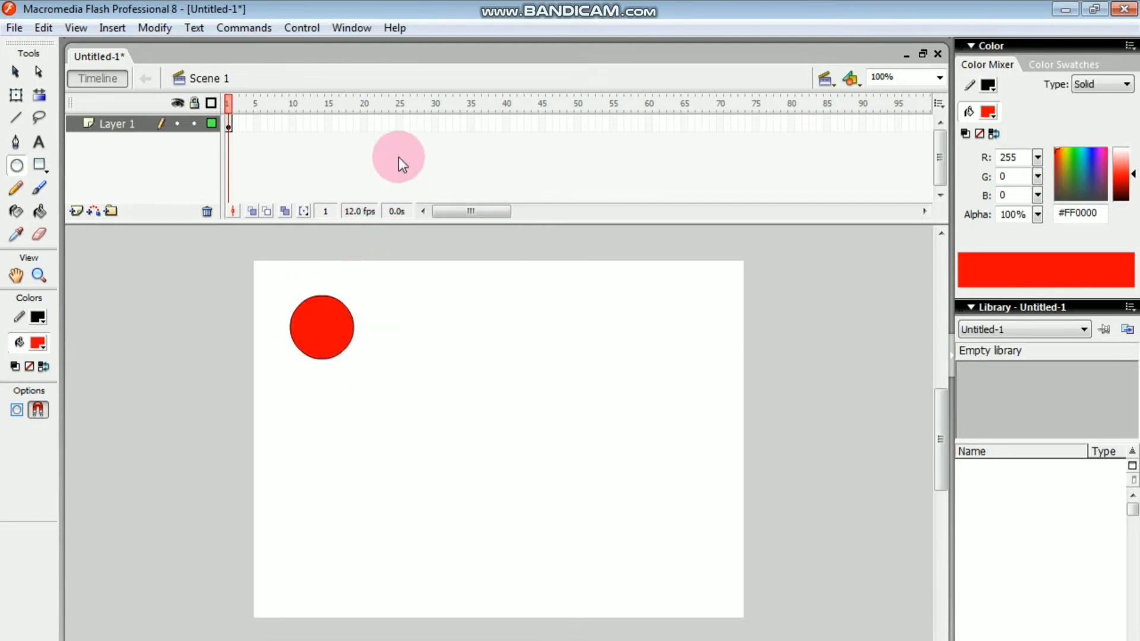
Insert a keyframe at frame 40 of Layer 1.
right_click(507, 126)
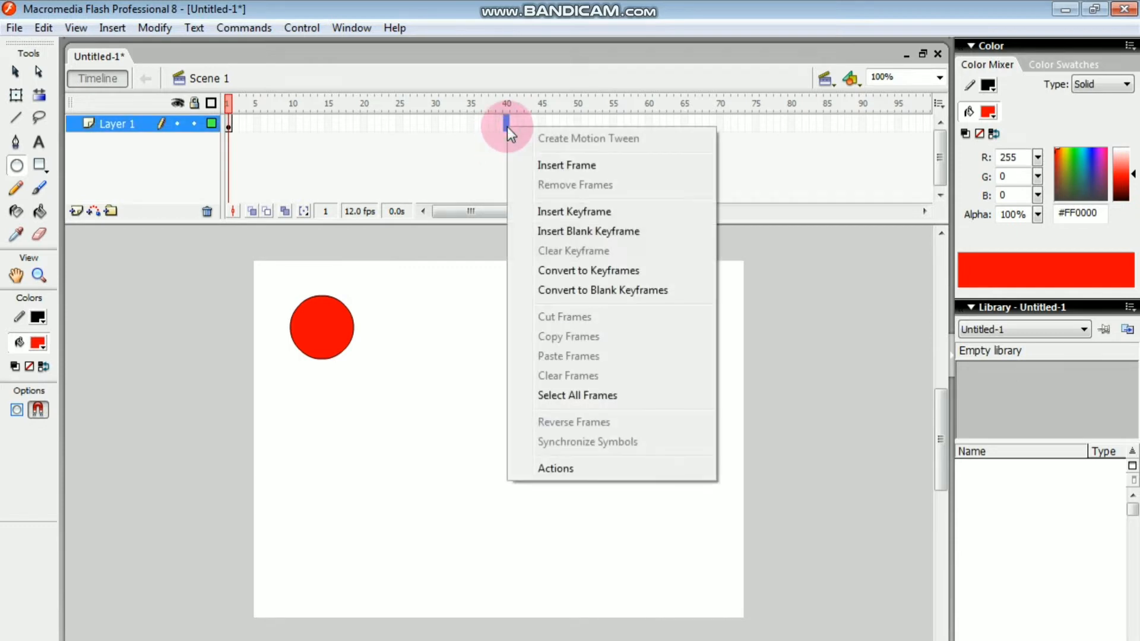
click(573, 211)
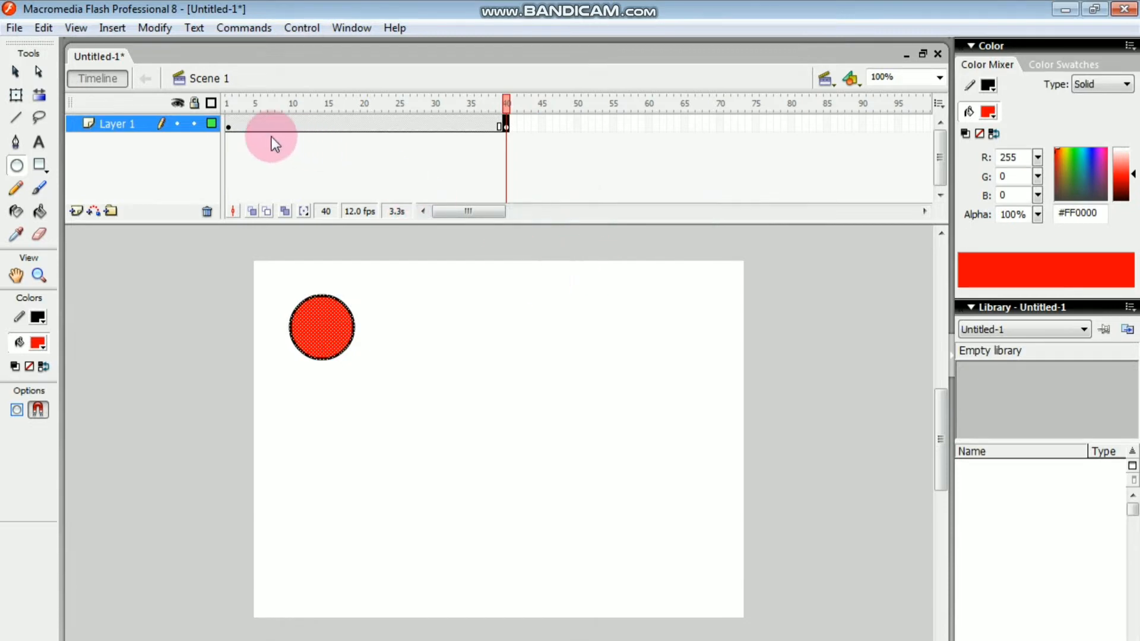
click(228, 127)
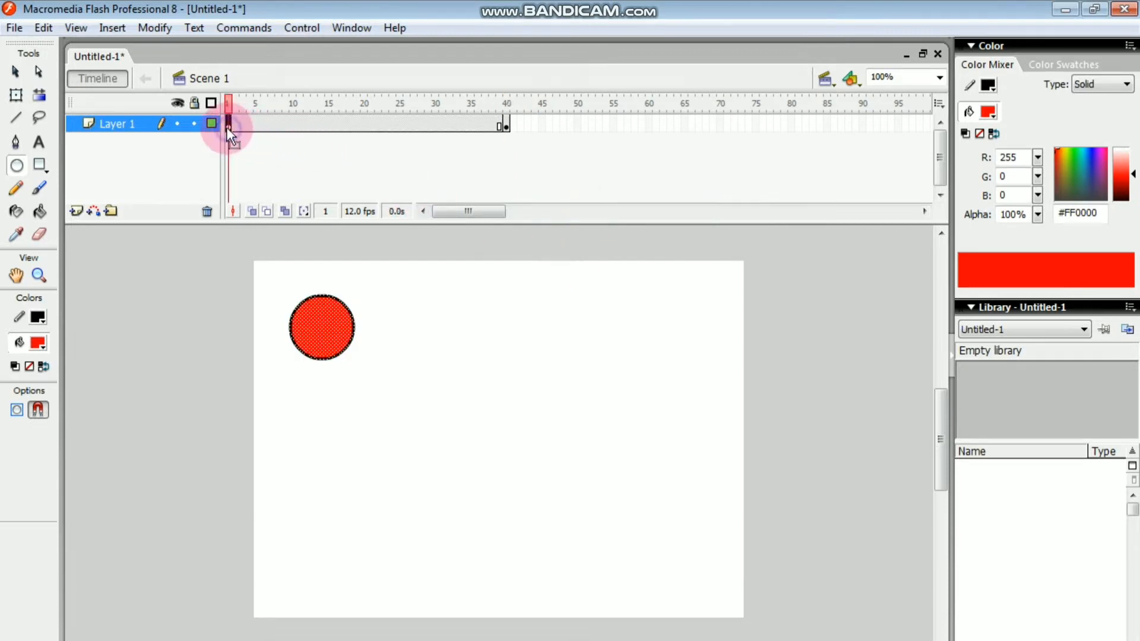
click(505, 126)
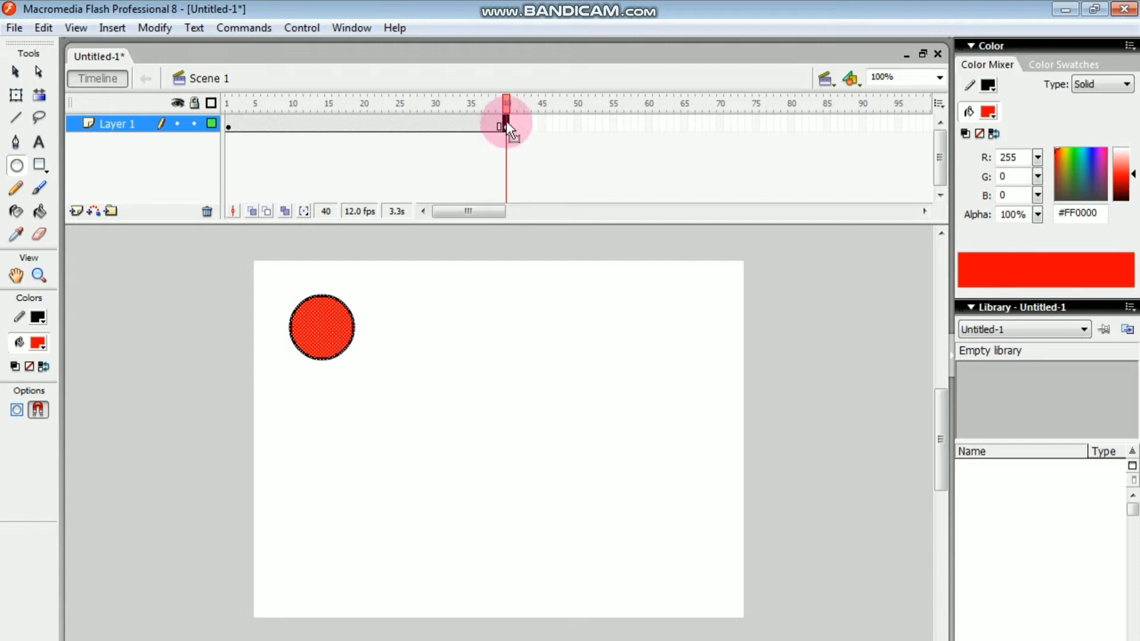
key(F6)
Add the text "UNINDRA PGRI" below the circle on frame 40 and widen its text box so it fits on one line.
click(38, 142)
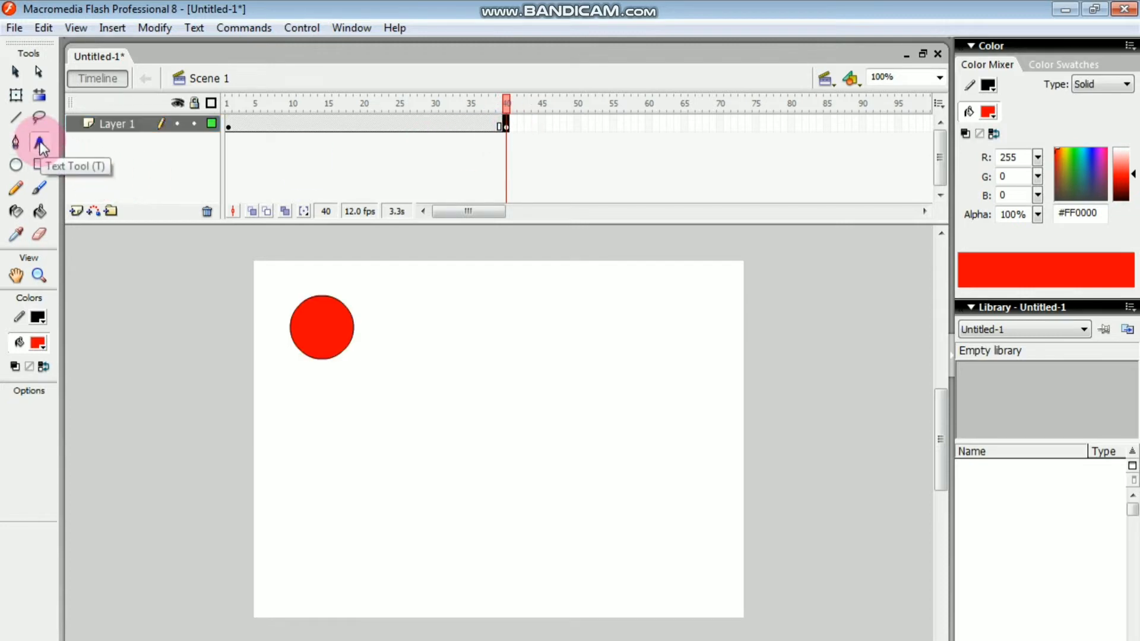
drag(326, 402, 703, 477)
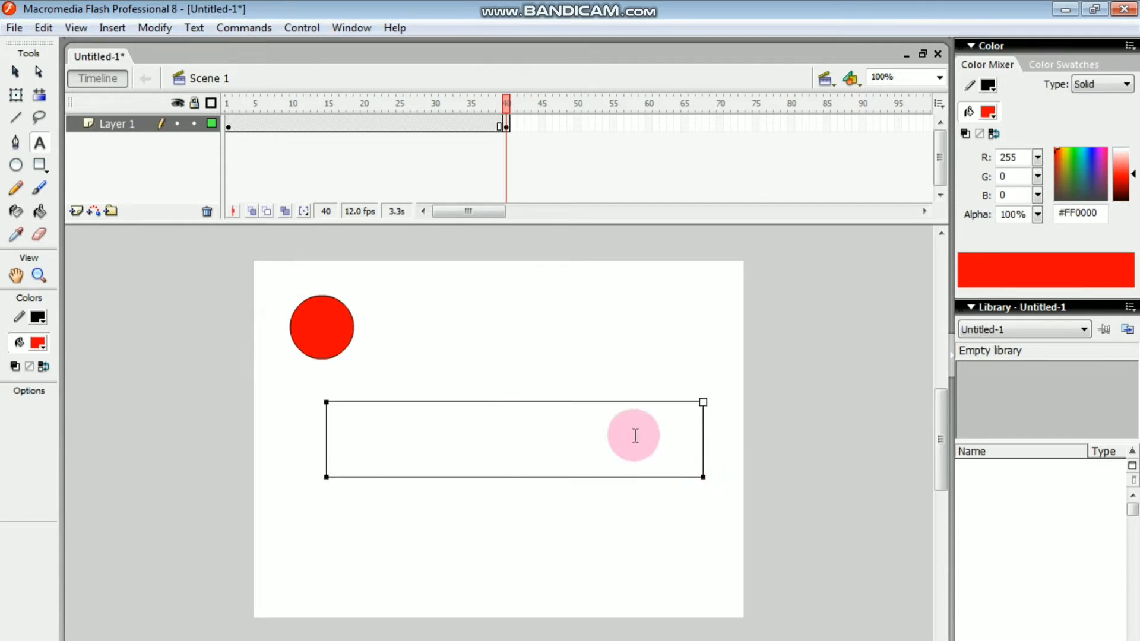
text(UNI)
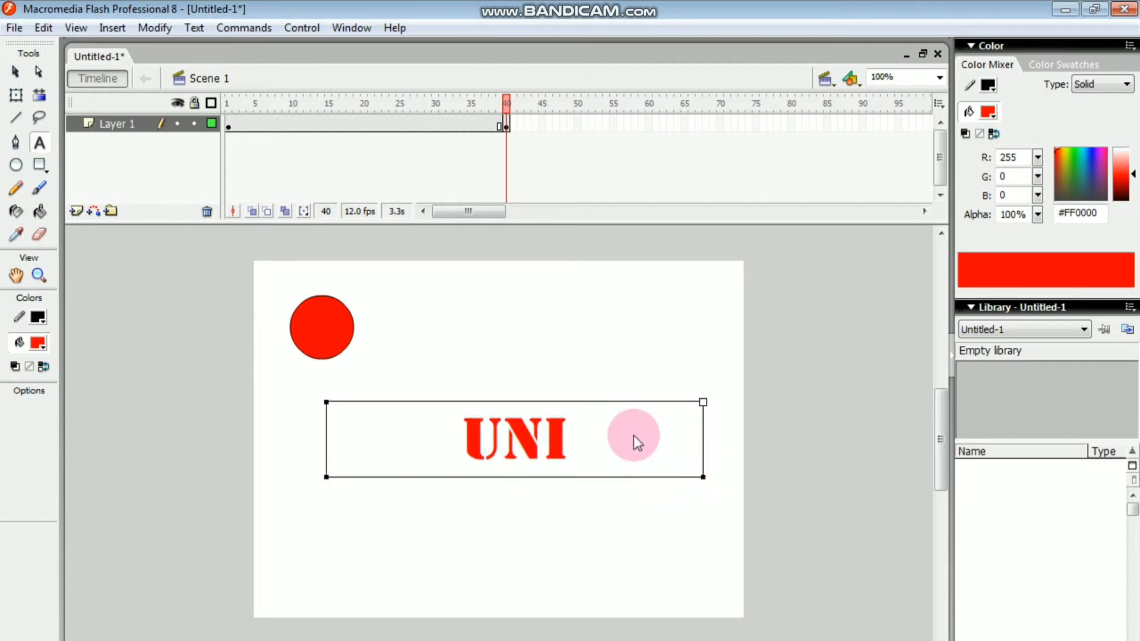
text(NDRA)
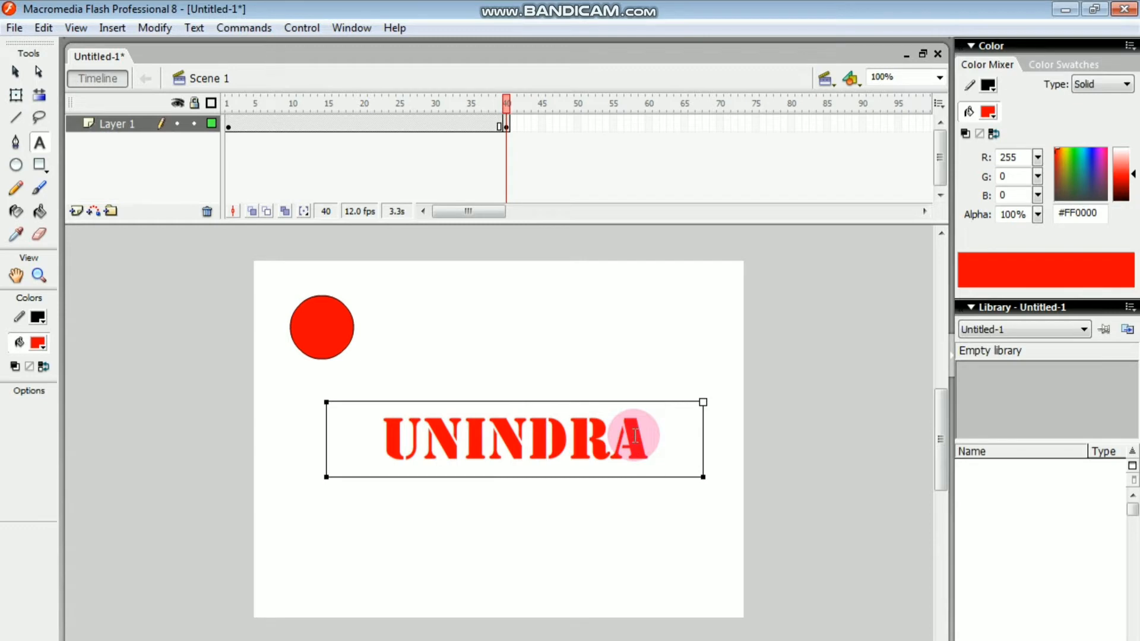
text( PGRI)
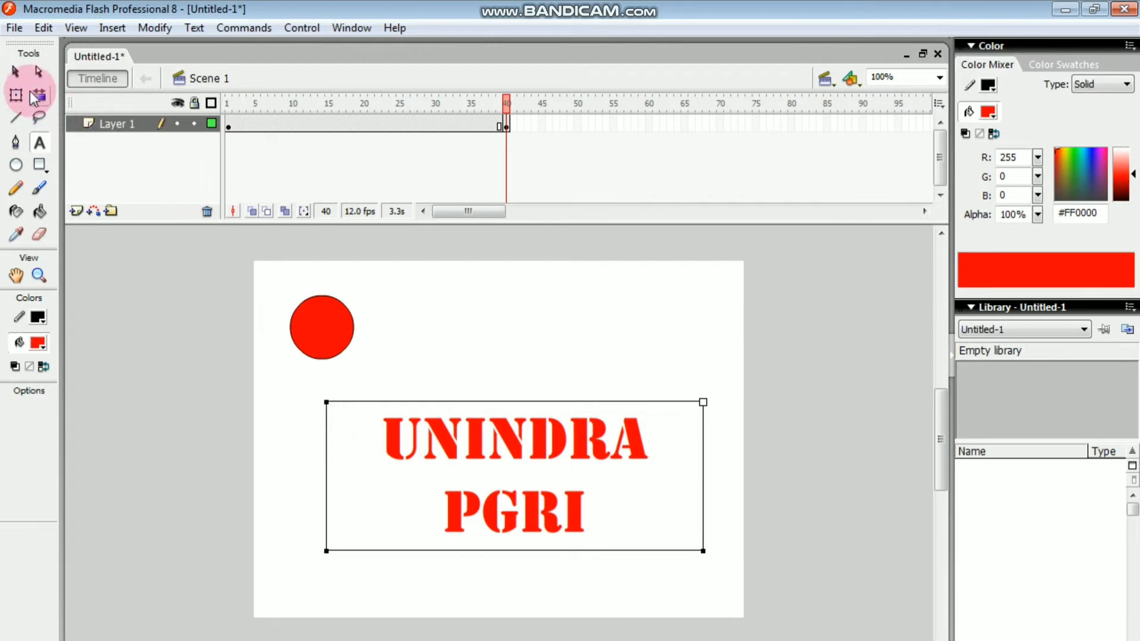
click(16, 72)
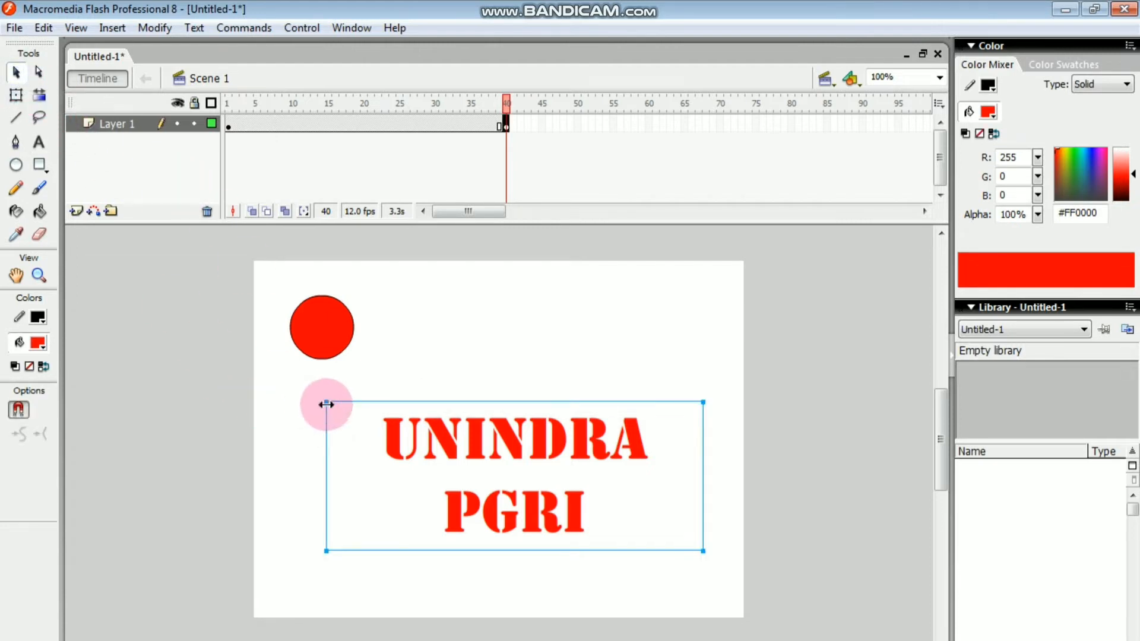
drag(325, 404, 264, 403)
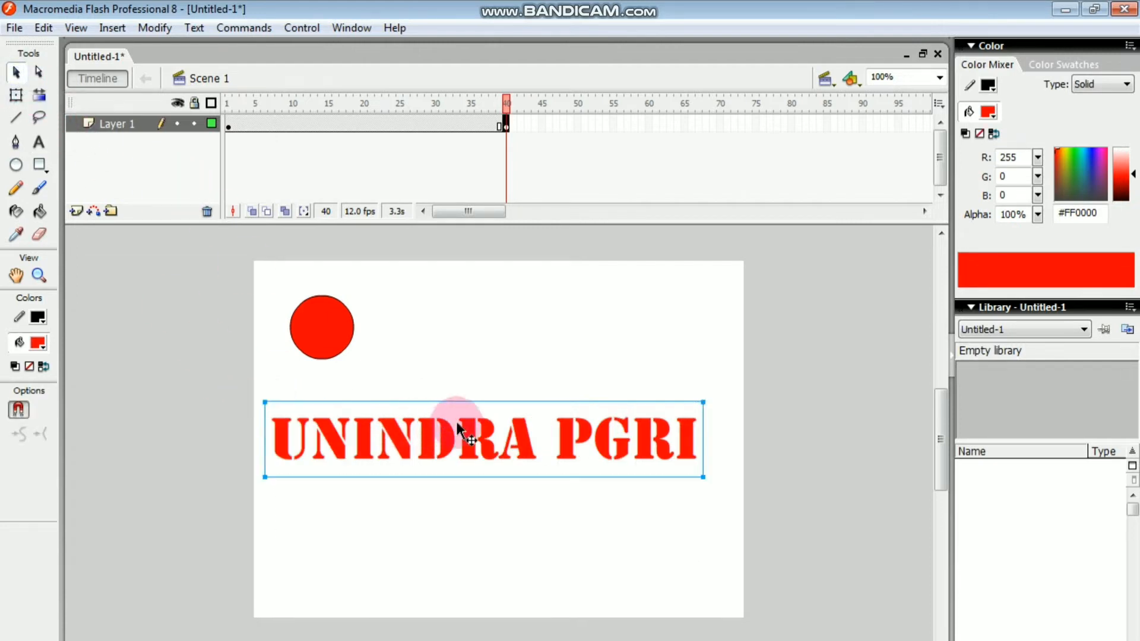
Move the UNINDRA PGRI text down near the lower edge of the stage, centred horizontally.
key(Right)
key(Right)
key(Right)
key(Right)
key(Right)
key(Right)
key(Right)
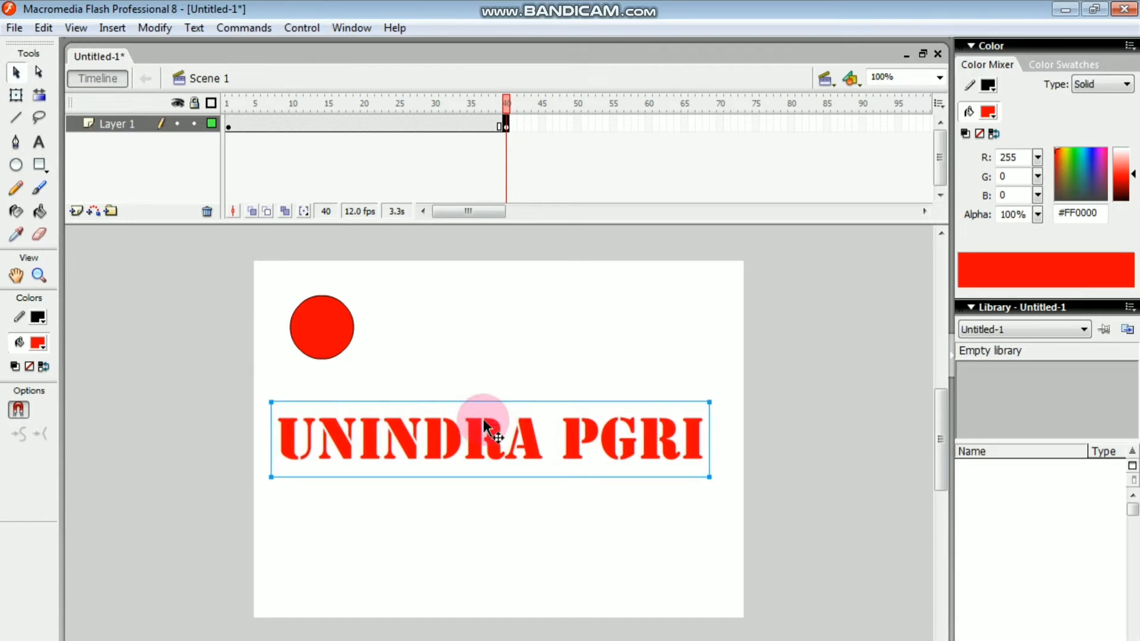
key(Right)
key(Right)
key(Right)
key(Right)
key(Right)
key(Right)
key(Right)
key(Right)
key(Right)
key(Right)
key(Right)
key(Right)
key(Down)
key(Down)
key(Down)
key(Down)
key(Down)
key(Down)
key(Down)
key(Down)
key(Down)
key(Down)
key(Down)
key(Down)
key(Down)
key(Down)
key(Down)
key(Down)
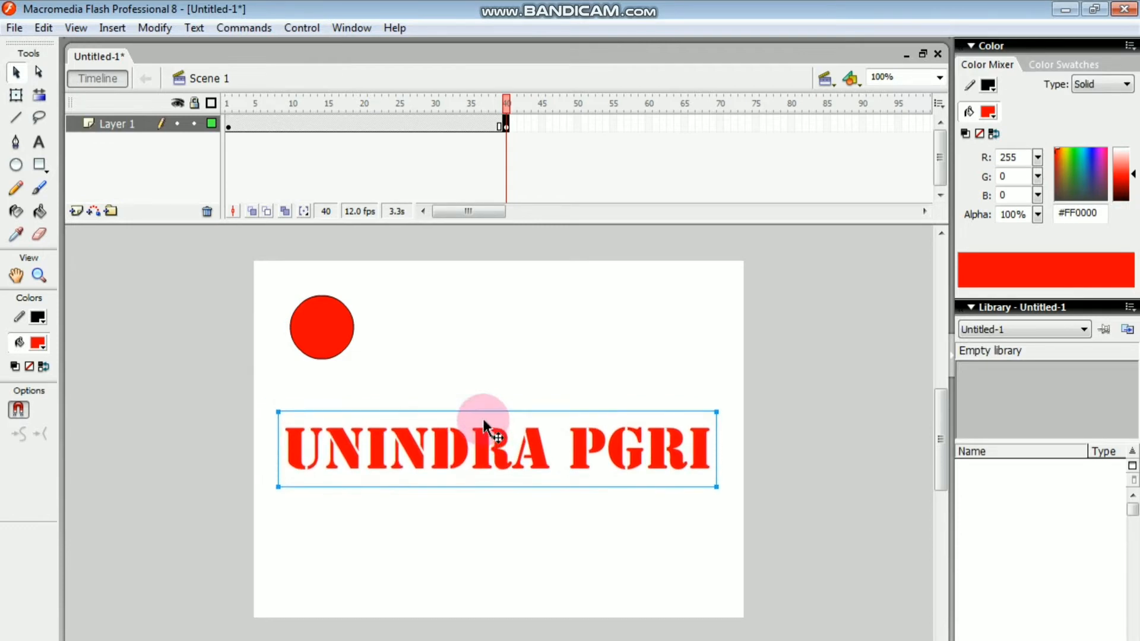
key(Down)
key(Down)
key(Down)
key(Down)
key(Right)
key(Right)
key(Right)
key(Right)
key(Right)
key(Right)
key(Right)
key(Down)
key(Down)
key(Down)
key(Down)
key(Down)
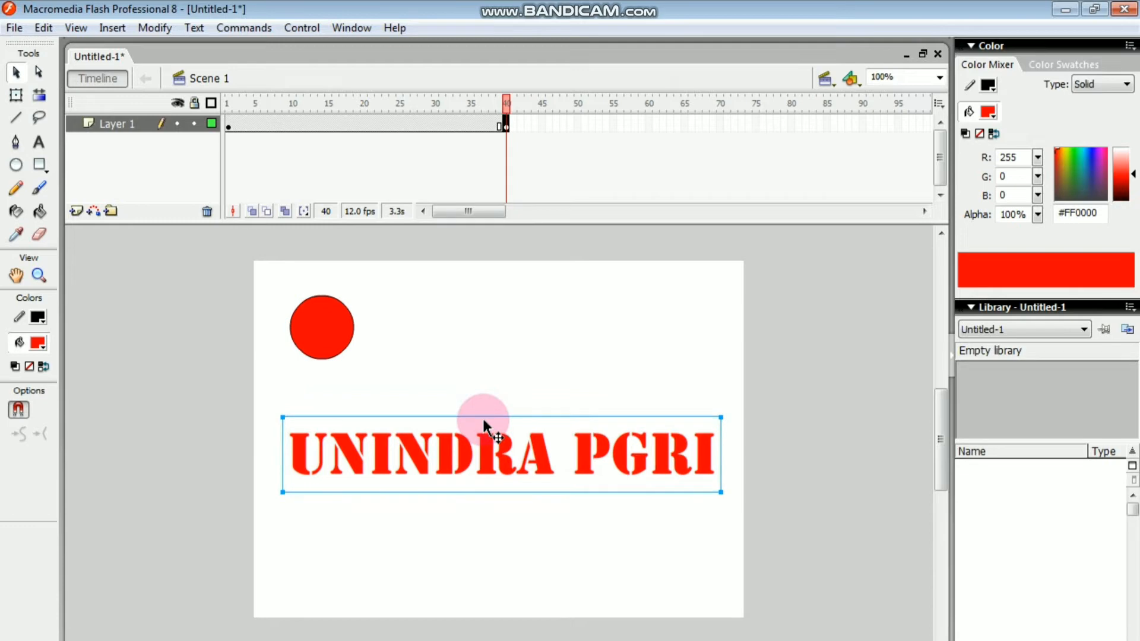
drag(478, 445, 479, 545)
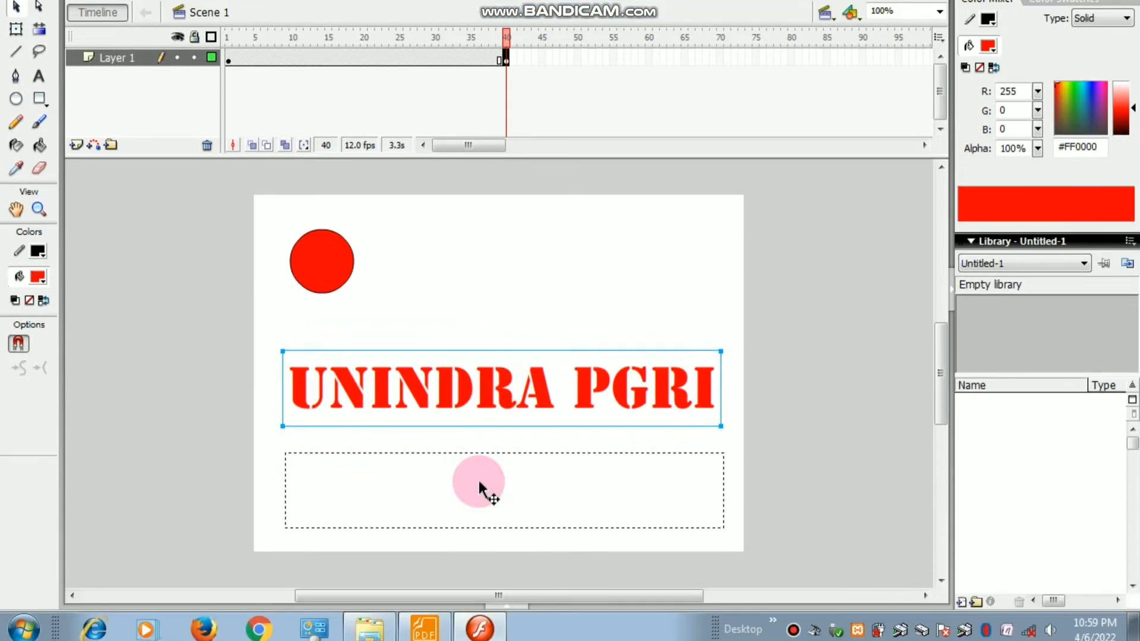
drag(479, 479, 475, 475)
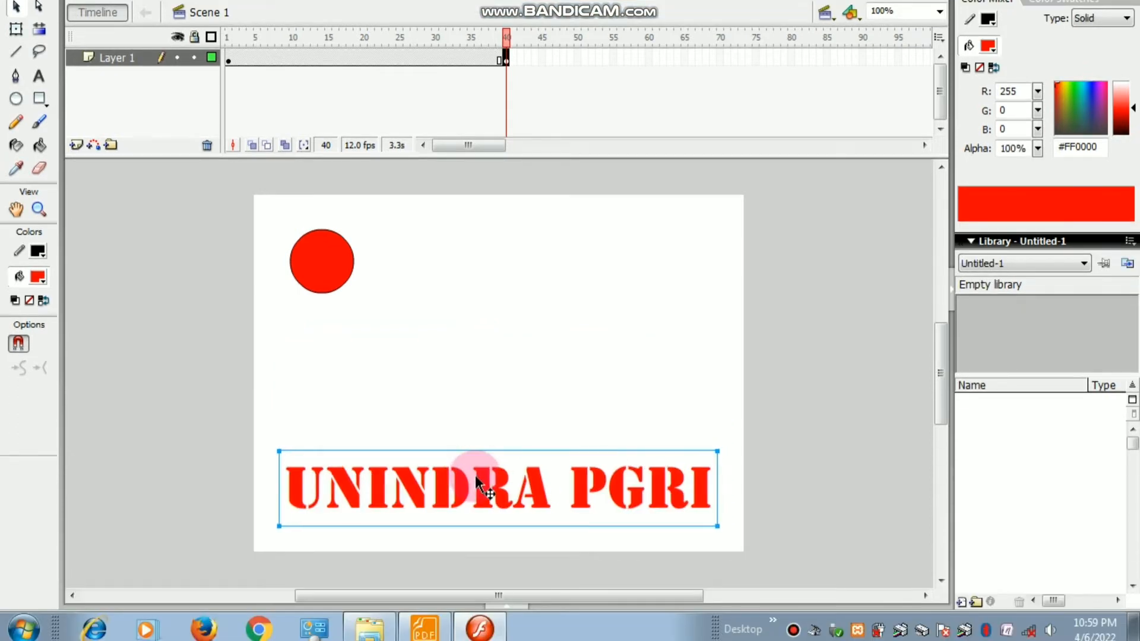
key(Up)
key(Up)
key(Up)
key(Up)
key(Right)
key(Right)
key(Right)
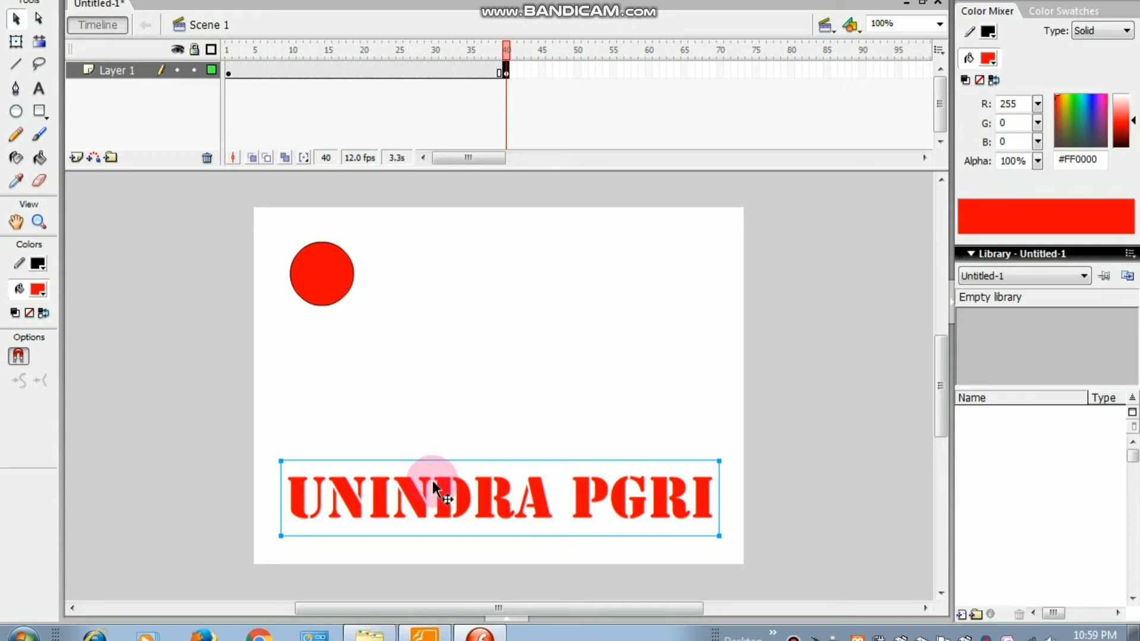
Break the UNINDRA PGRI text apart twice and undo both Break Apart operations.
key(ctrl+b)
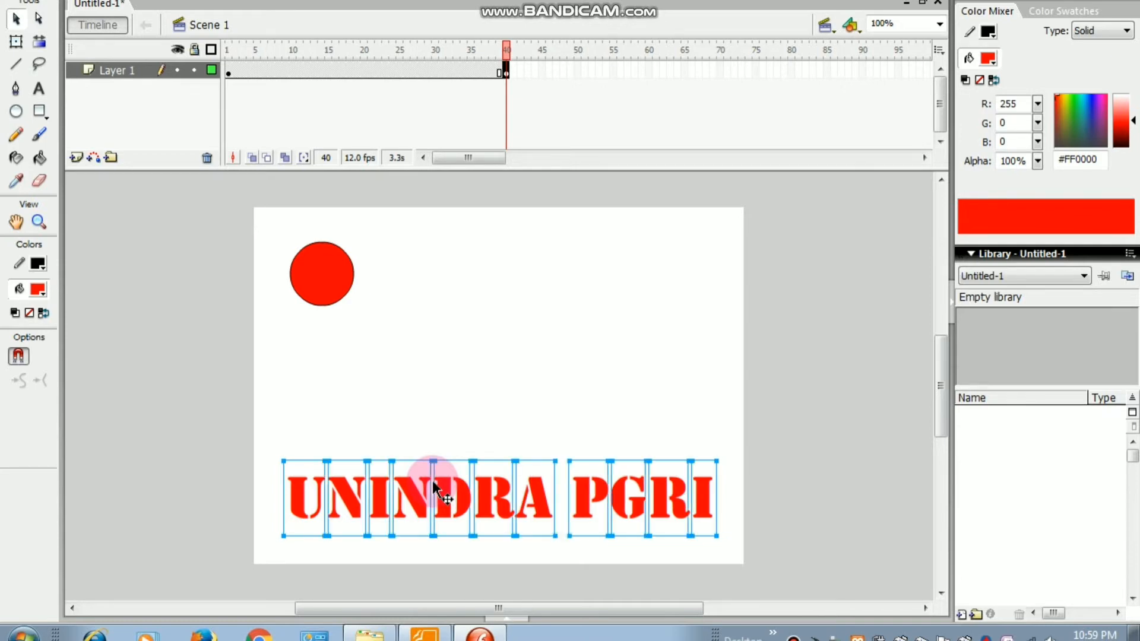
key(ctrl+b)
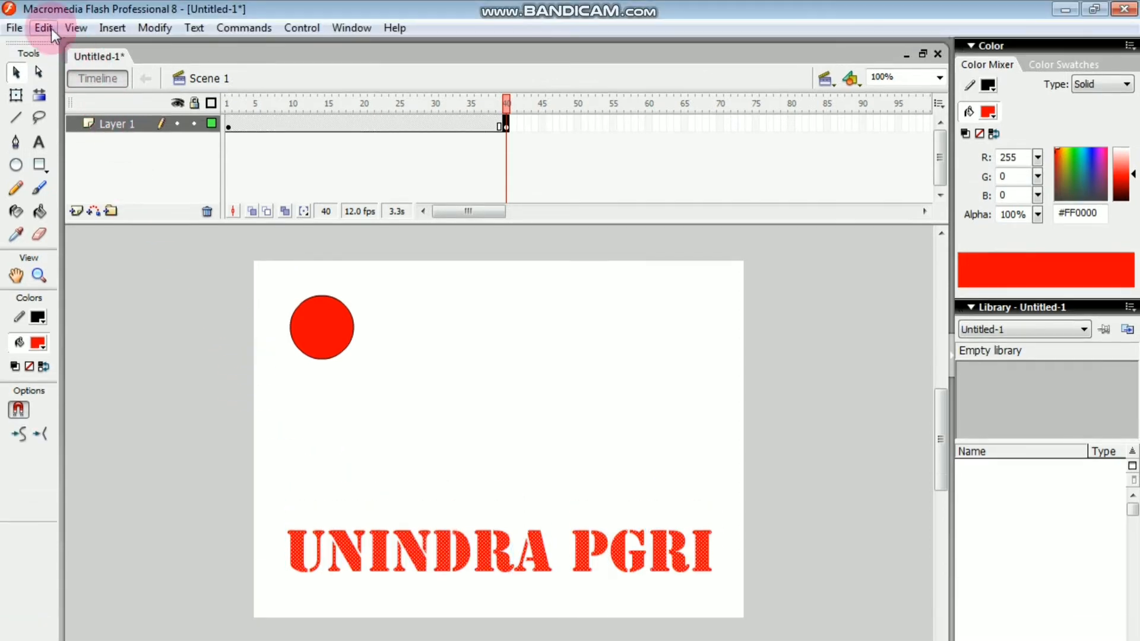
click(51, 28)
click(64, 48)
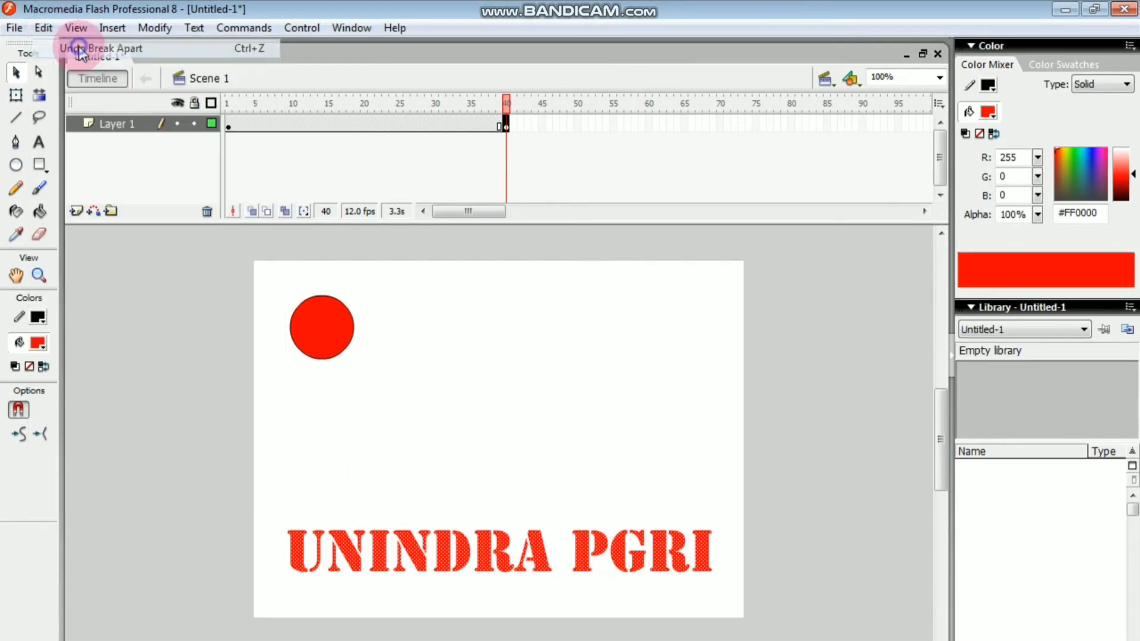
click(48, 28)
click(65, 51)
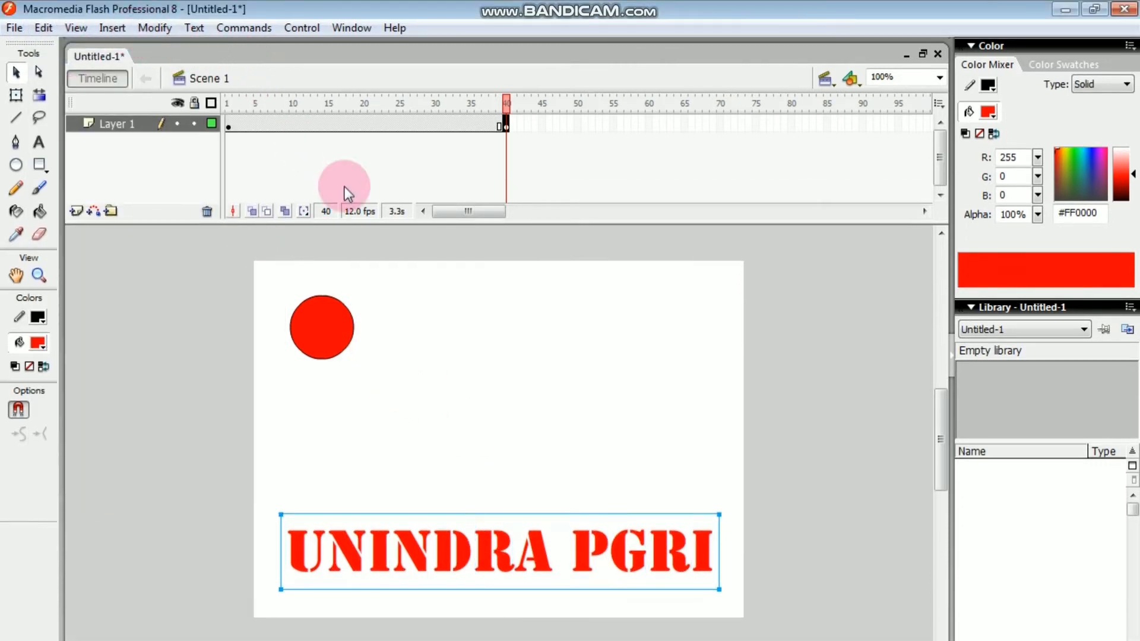
Break the UNINDRA PGRI text apart twice, first into single letters and finally into plain shapes.
click(771, 544)
click(582, 546)
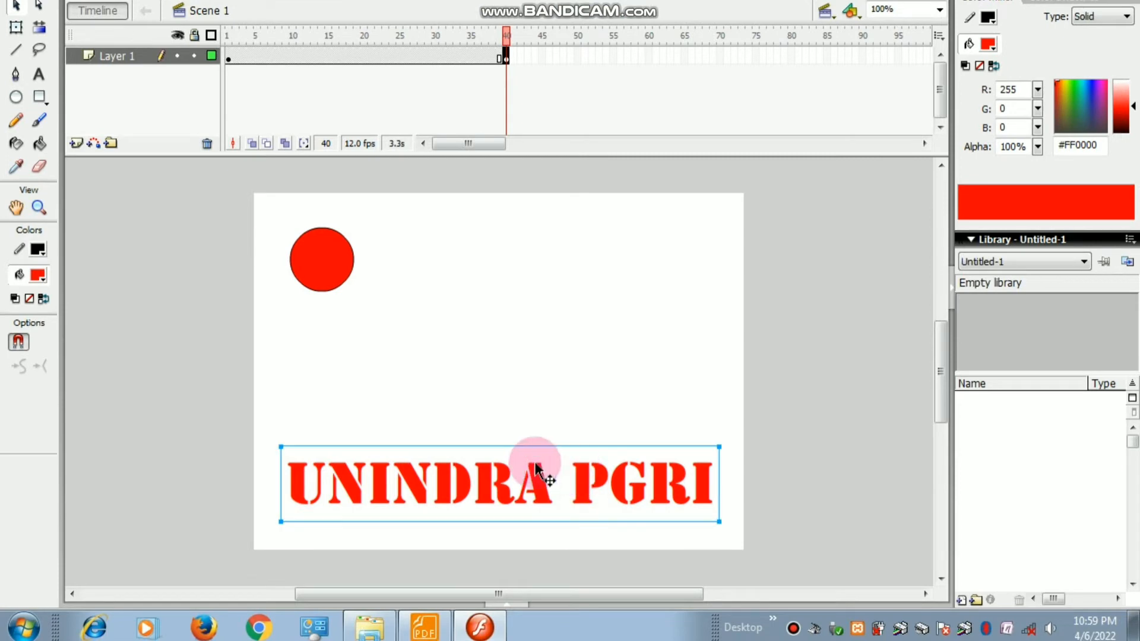
click(162, 30)
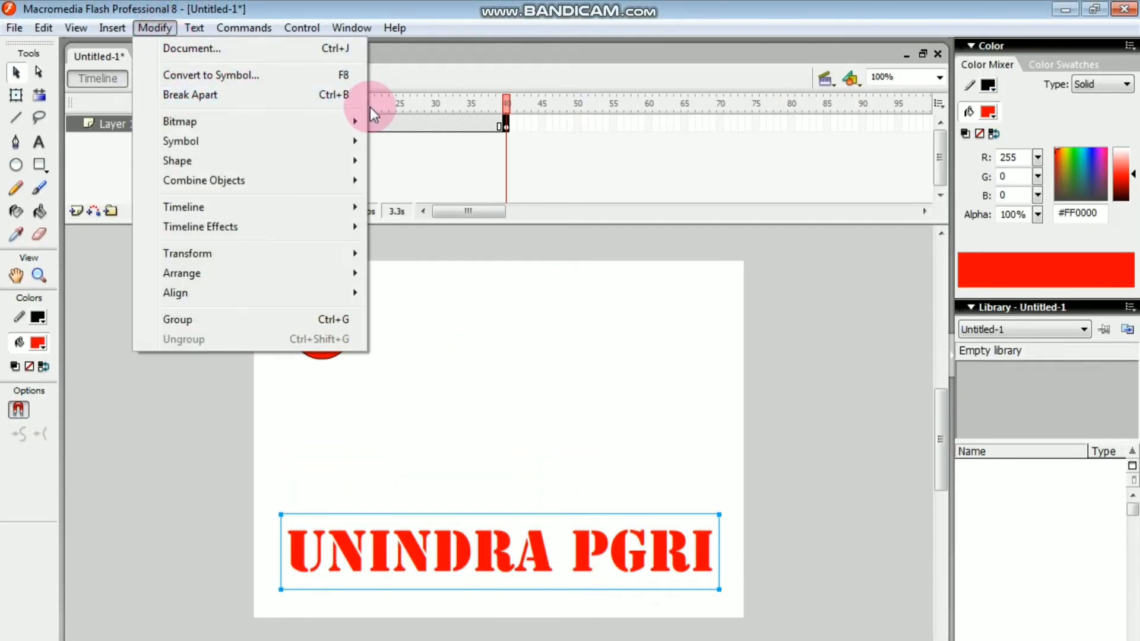
click(241, 97)
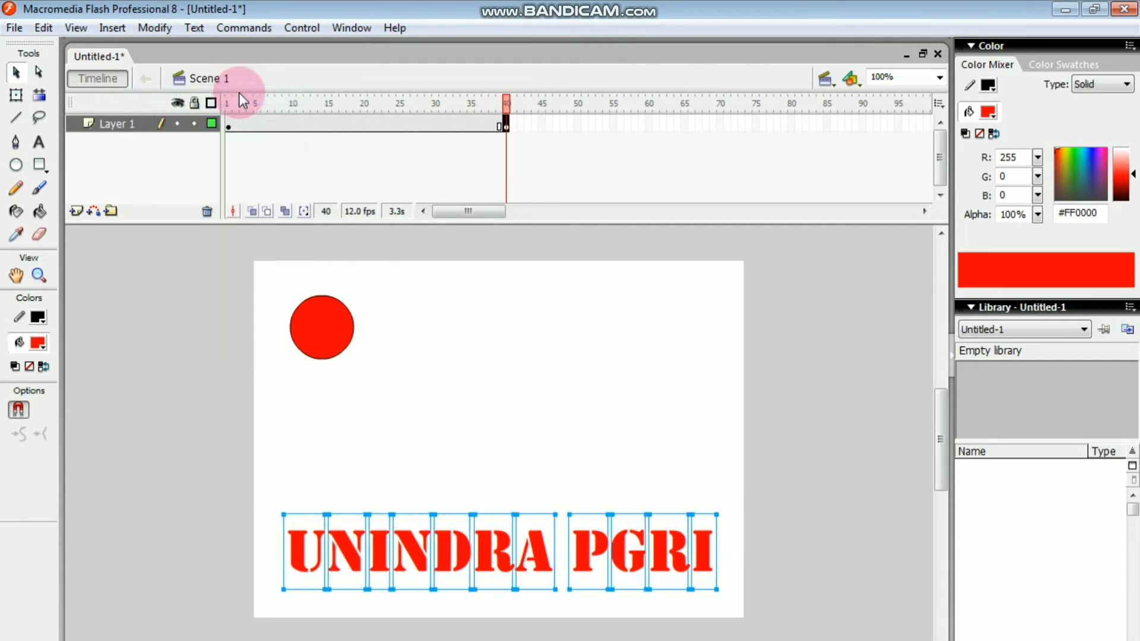
click(162, 30)
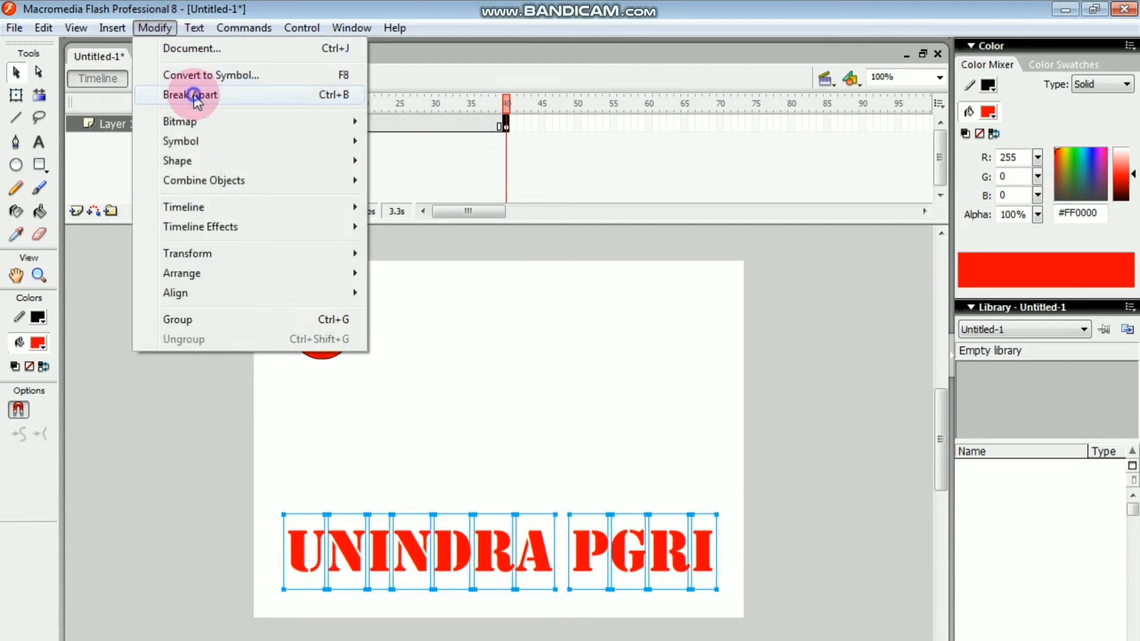
click(194, 94)
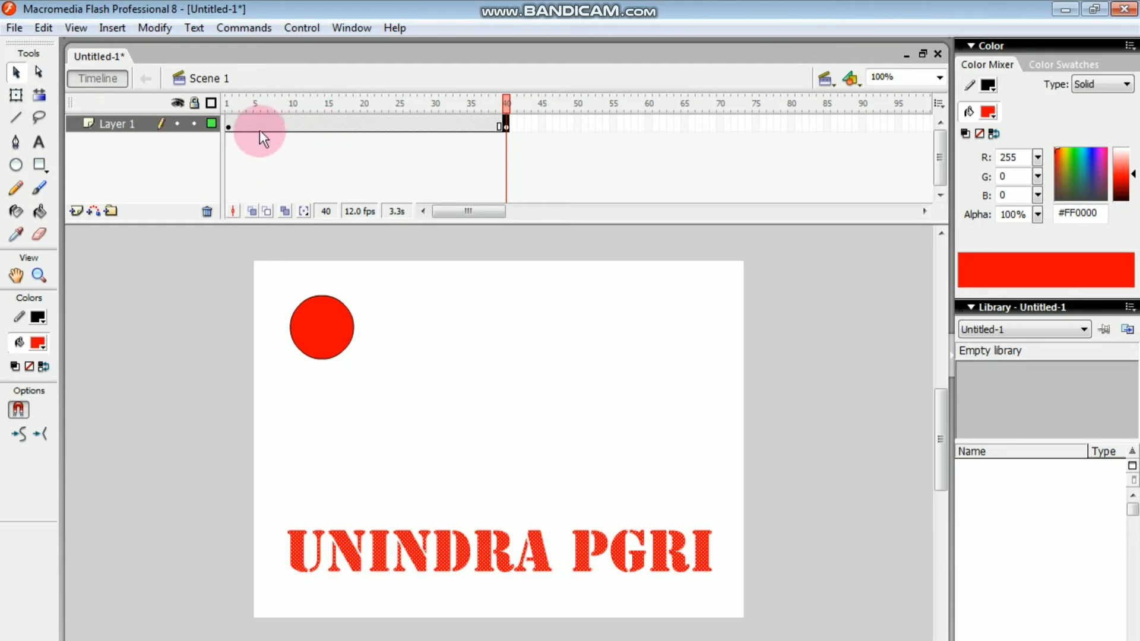
Apply a Shape tween to the frames between the keyframes at frames 1 and 40.
click(254, 123)
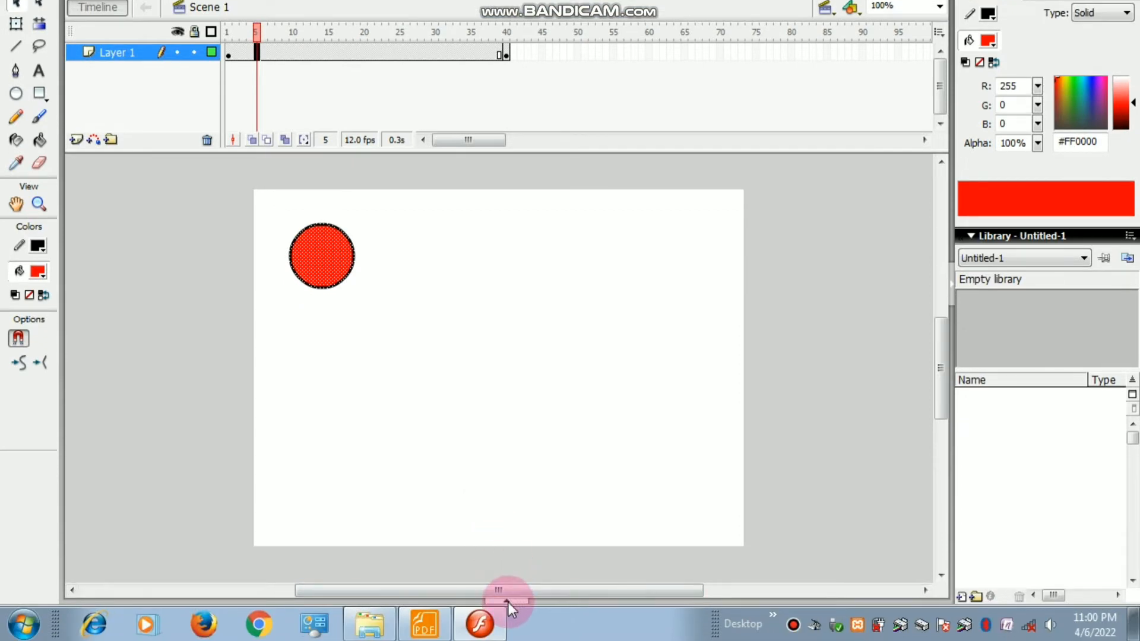
click(506, 600)
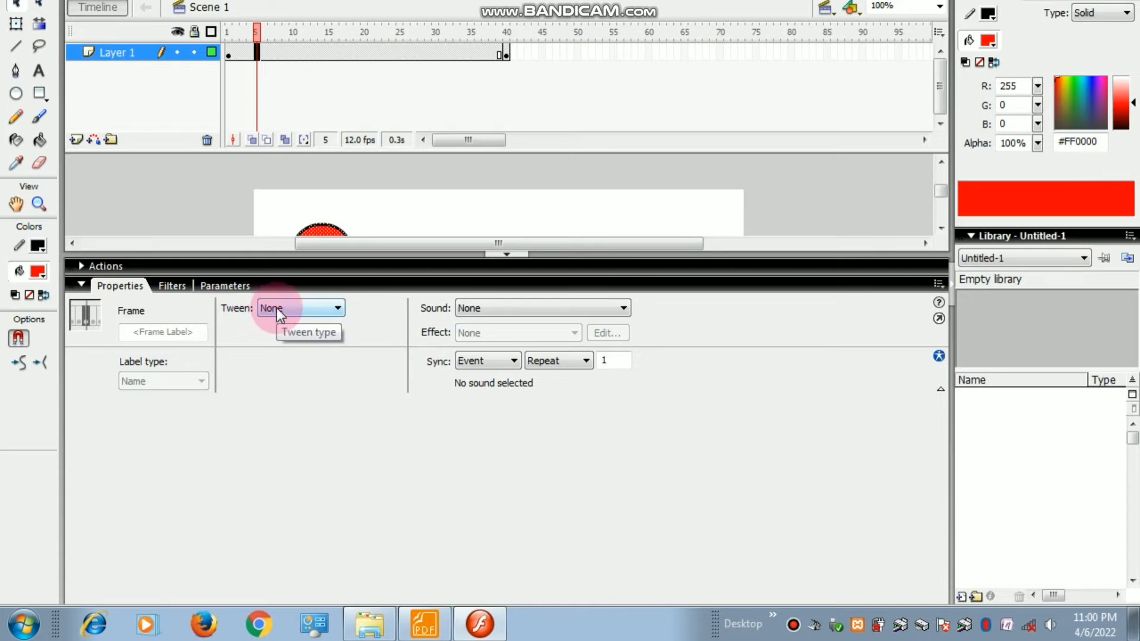
click(276, 308)
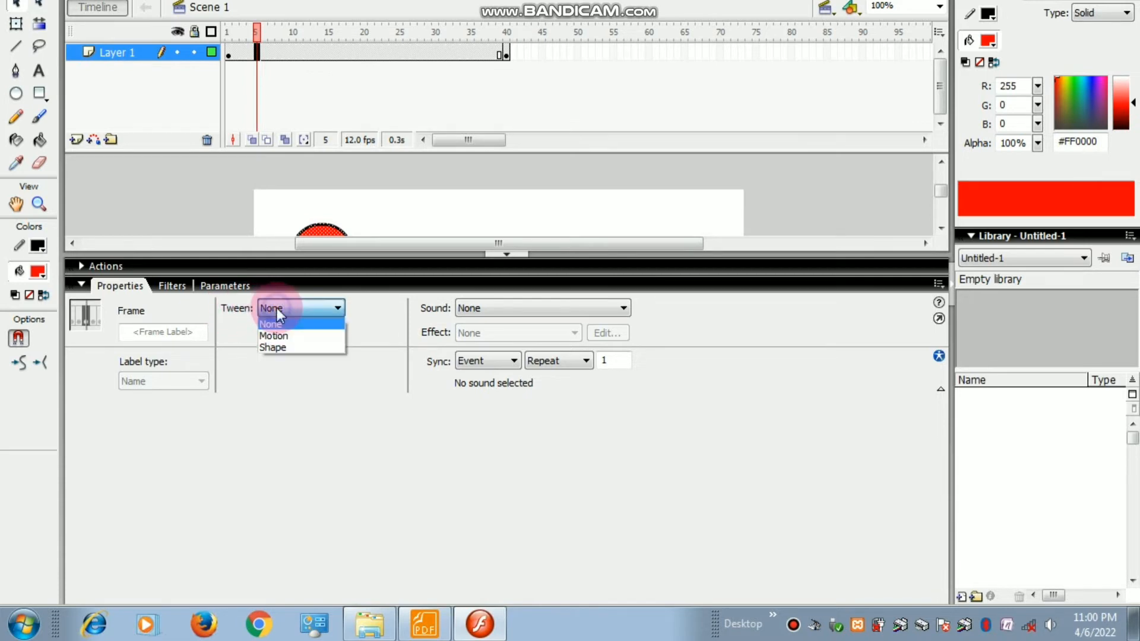
click(281, 348)
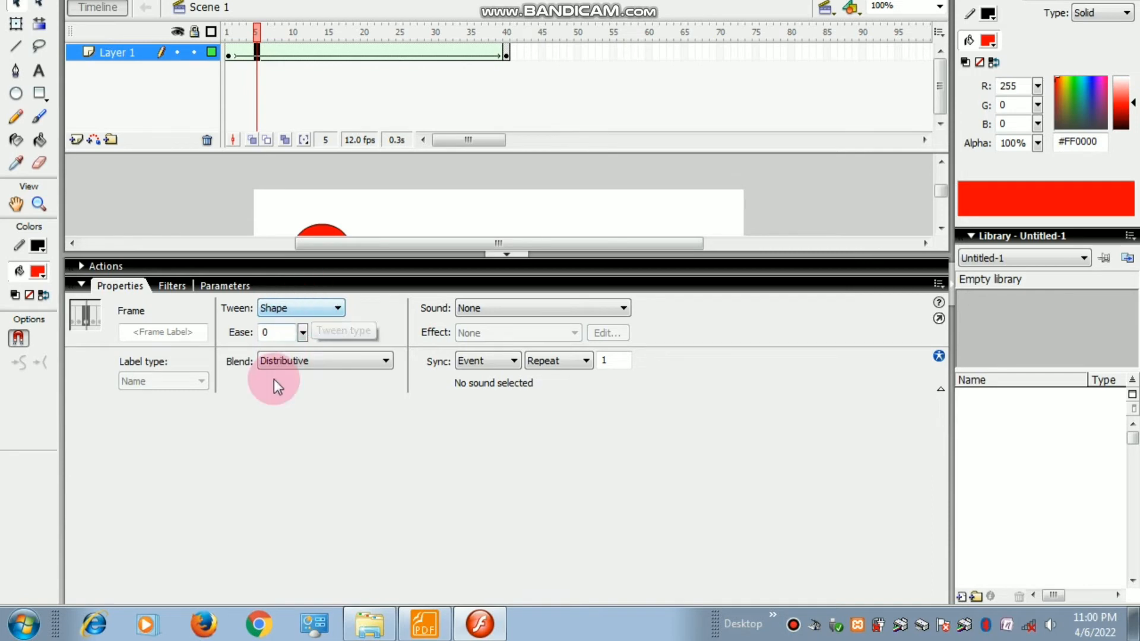
click(500, 255)
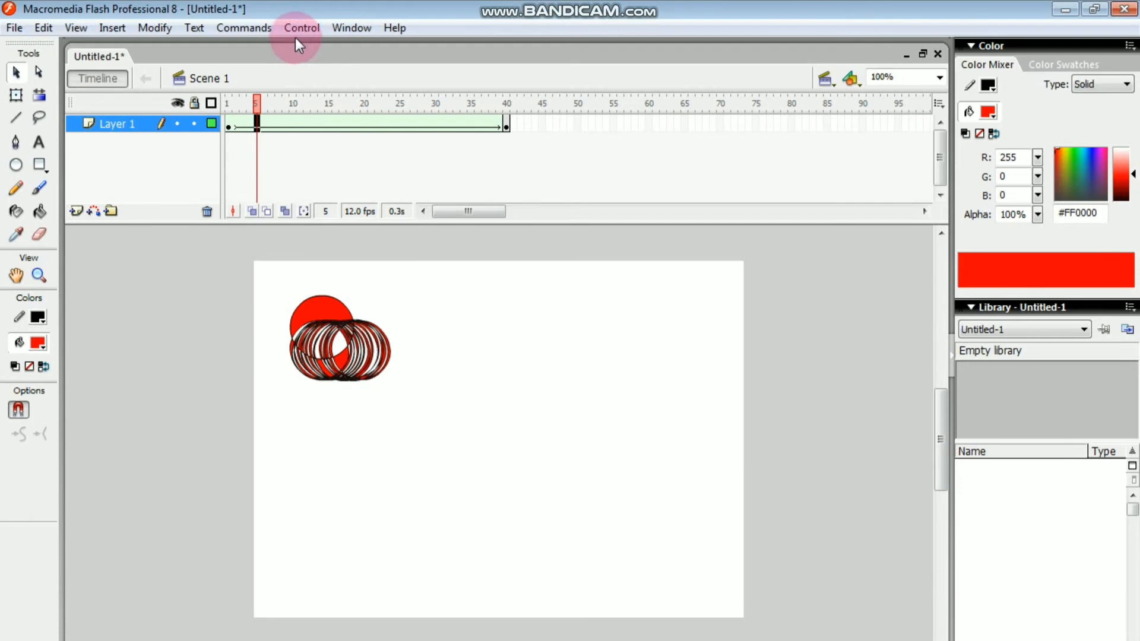
Play the shape animation on the timeline, test it as a movie, and close the test window.
click(302, 28)
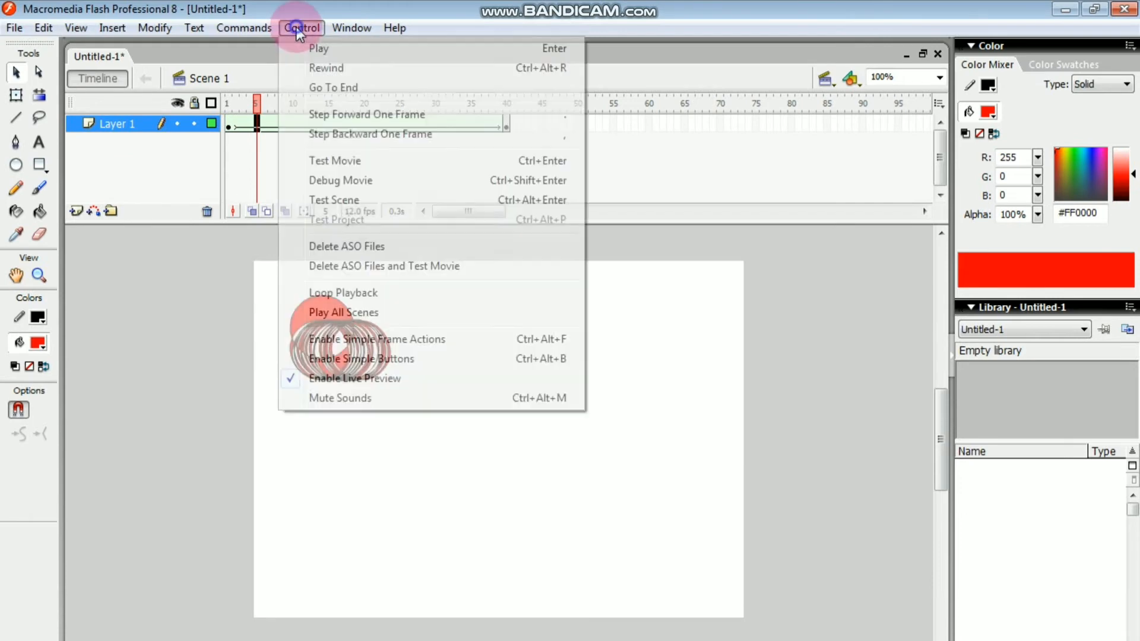
click(321, 49)
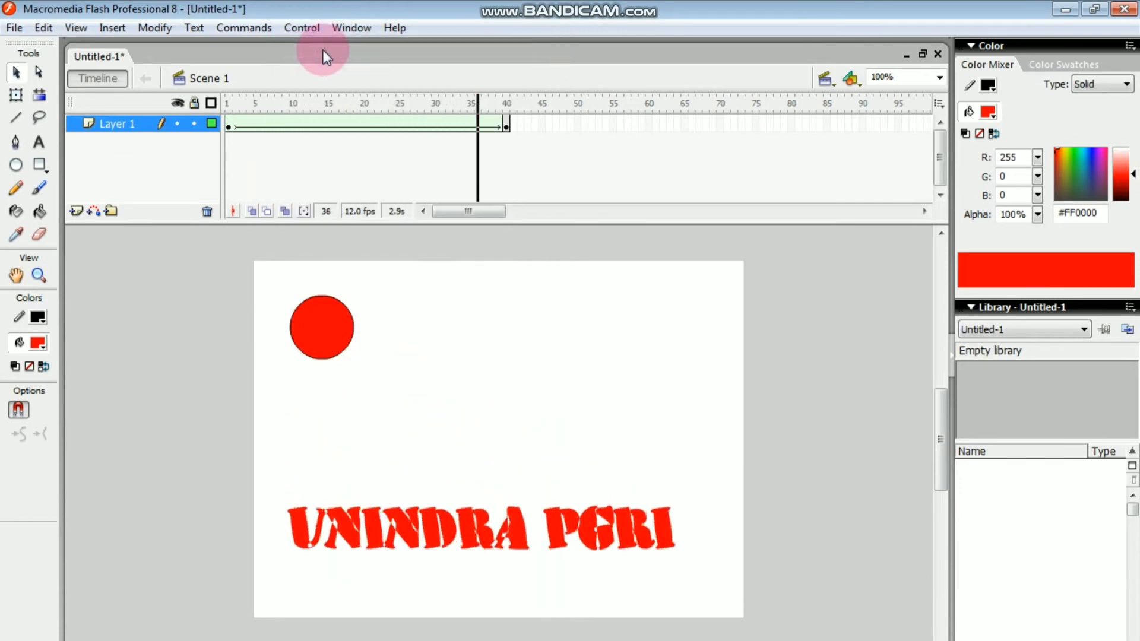
key(ctrl+Return)
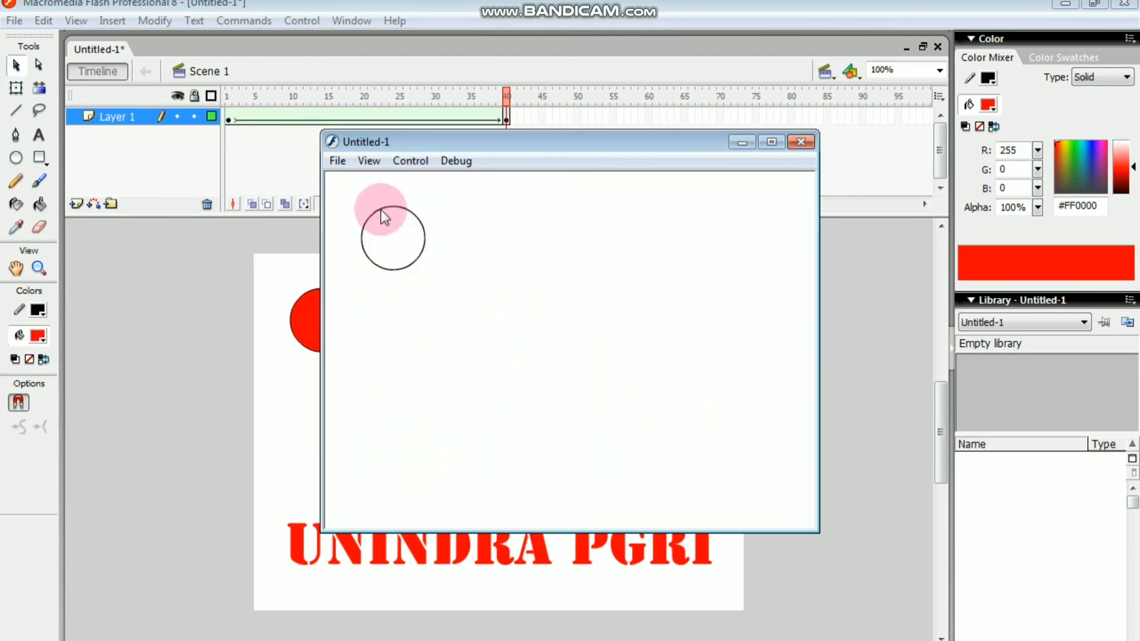
click(801, 141)
click(820, 328)
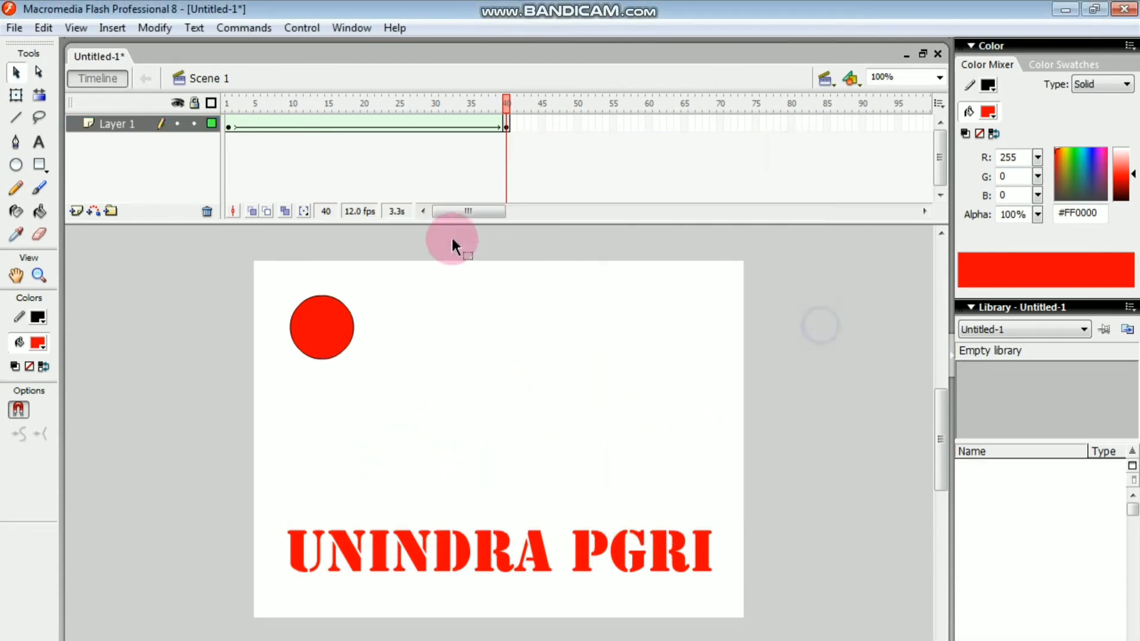
At frame 1, change the red circle's fill to white and remove its black outline.
click(262, 153)
click(229, 127)
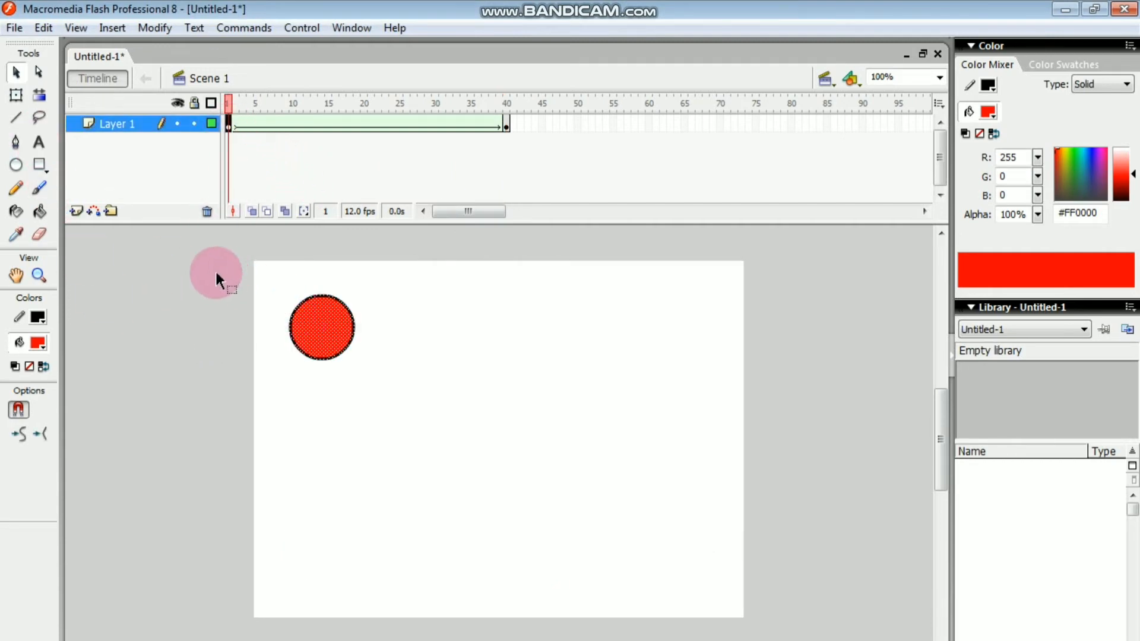
drag(214, 273, 387, 387)
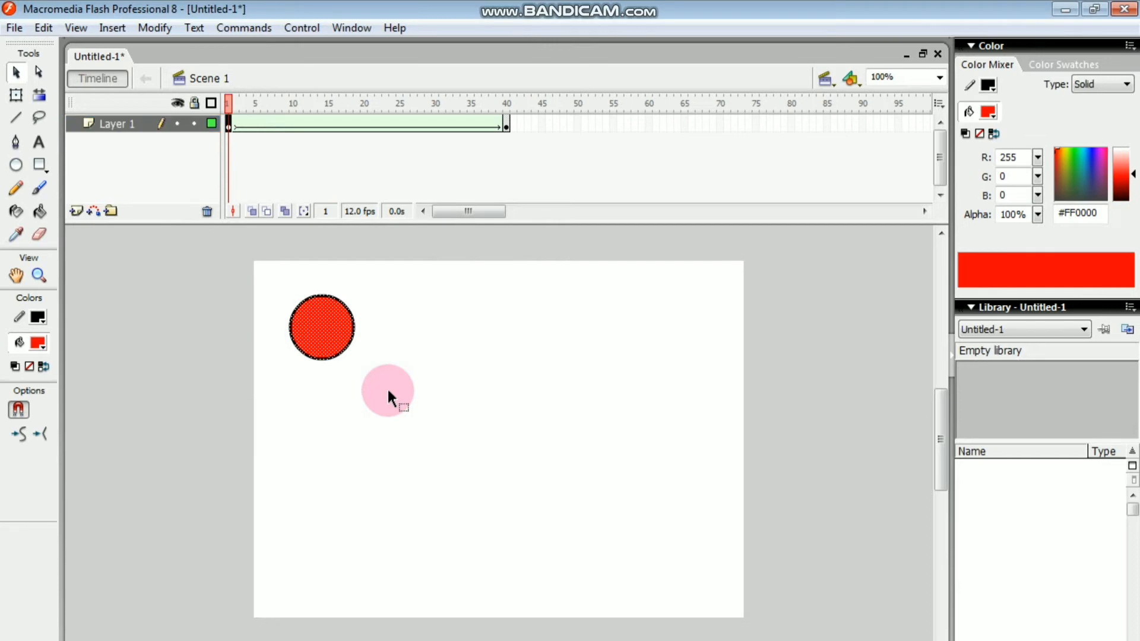
click(43, 342)
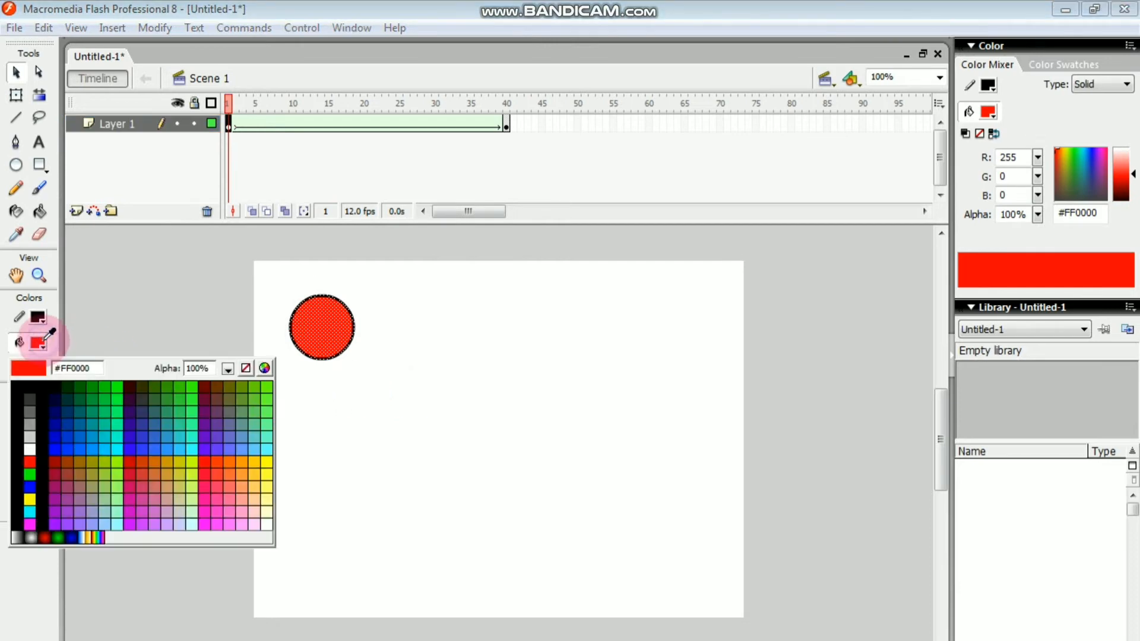
click(30, 446)
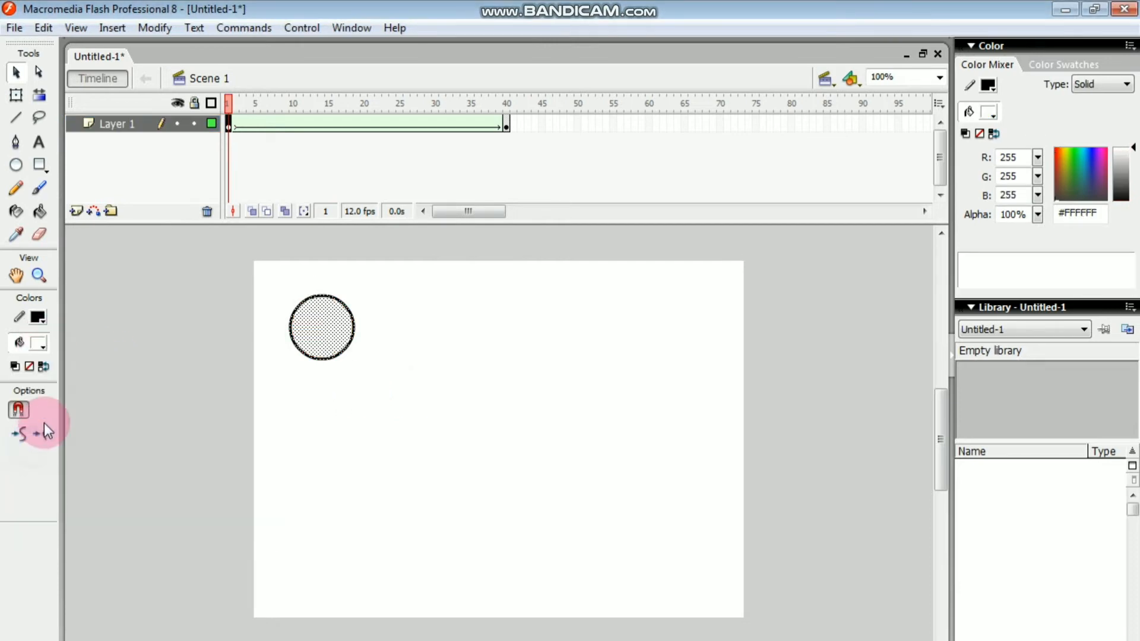
click(39, 316)
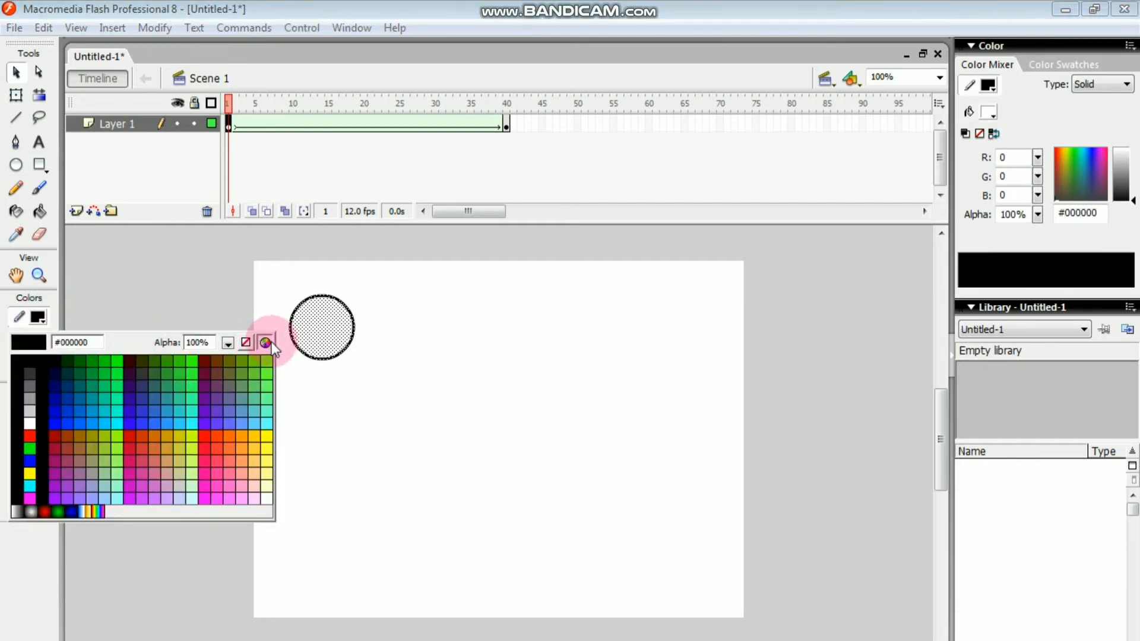
click(246, 342)
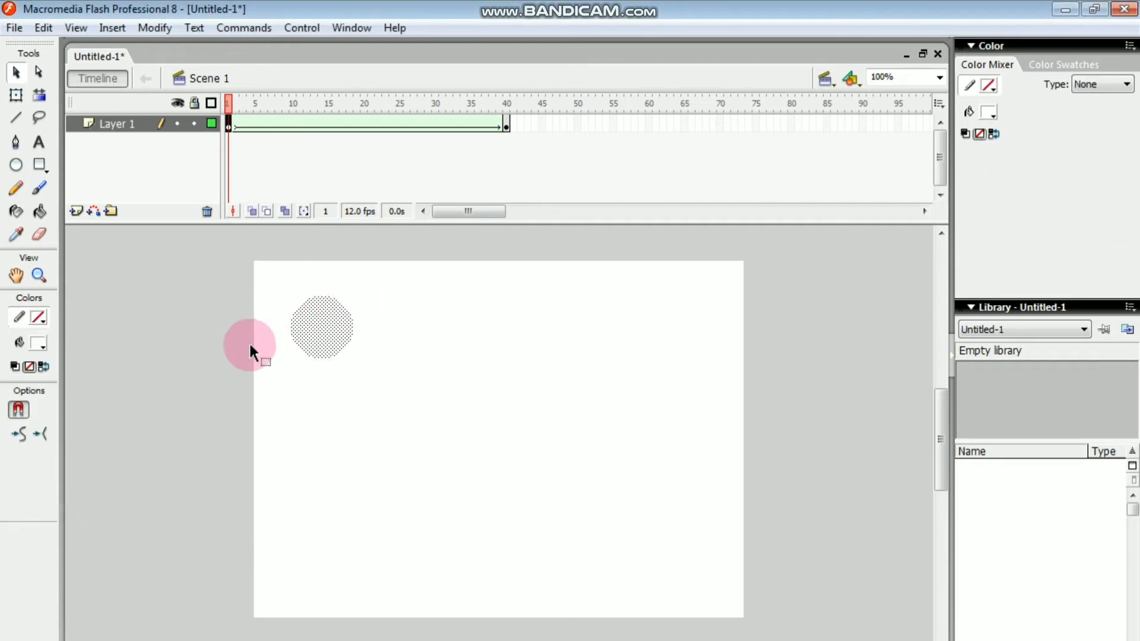
click(244, 326)
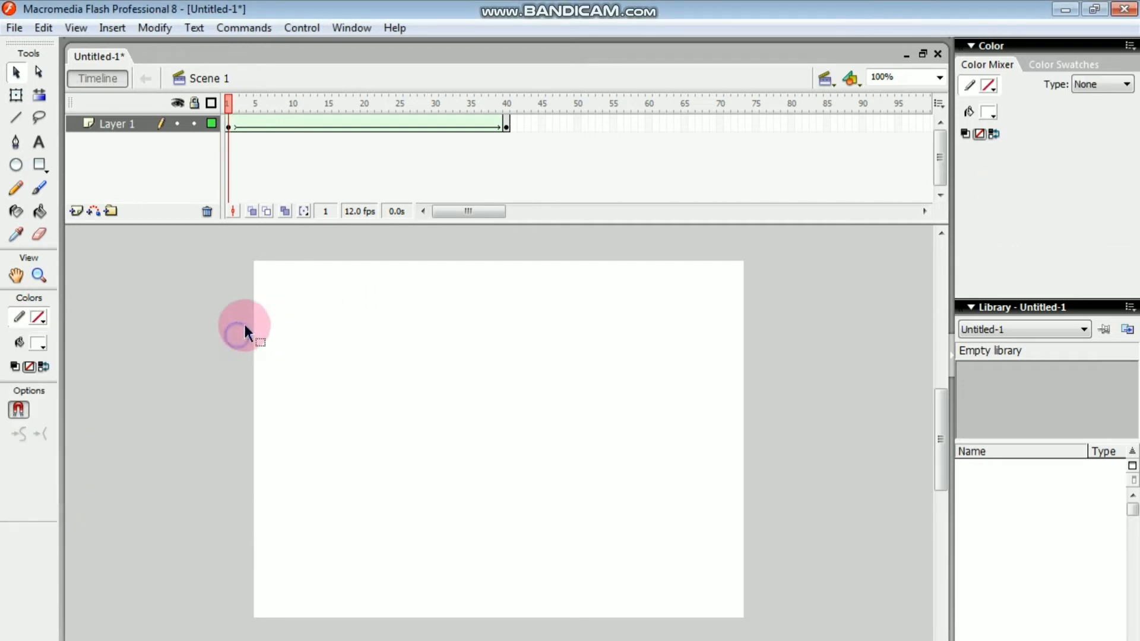
At frame 40, give the circle above the text a white fill and no outline.
click(505, 126)
drag(247, 271, 385, 397)
click(39, 342)
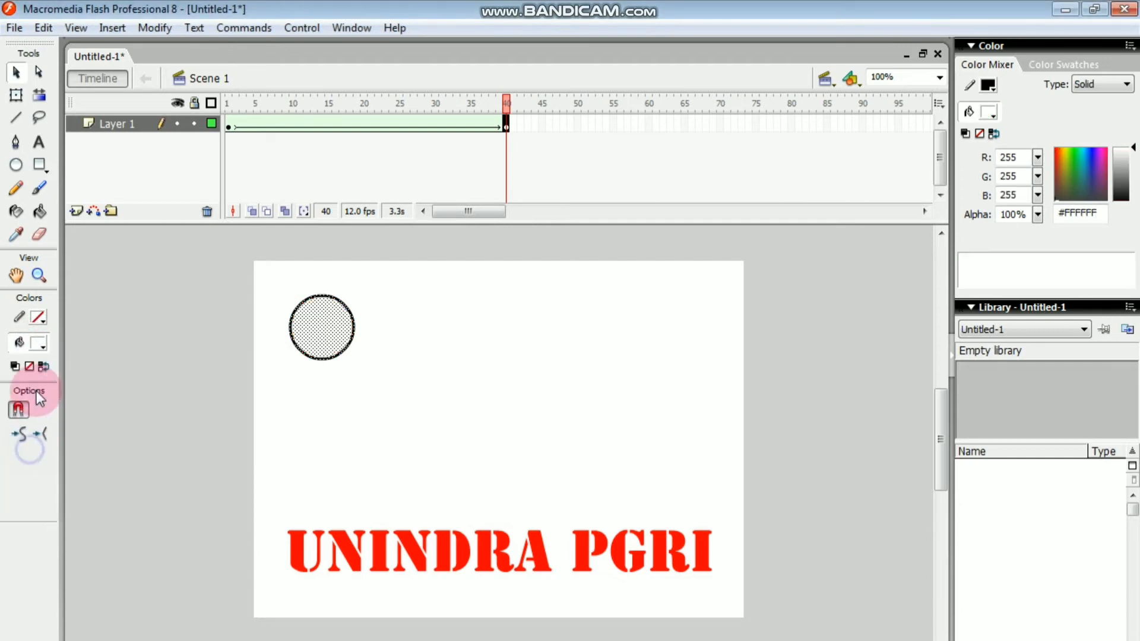
click(38, 322)
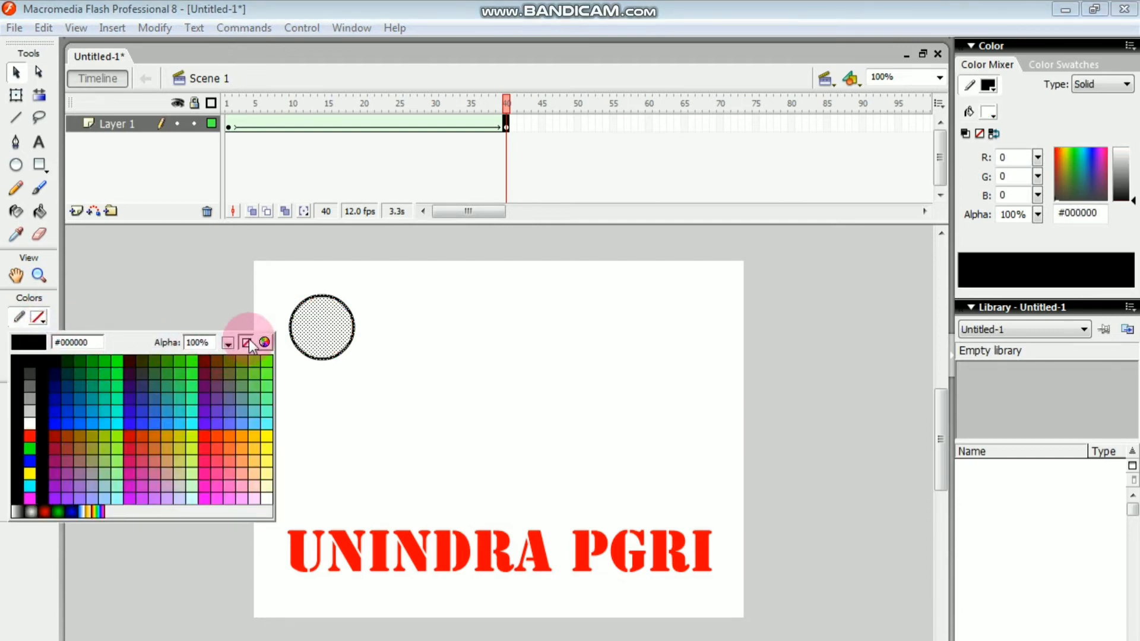
click(247, 343)
click(215, 338)
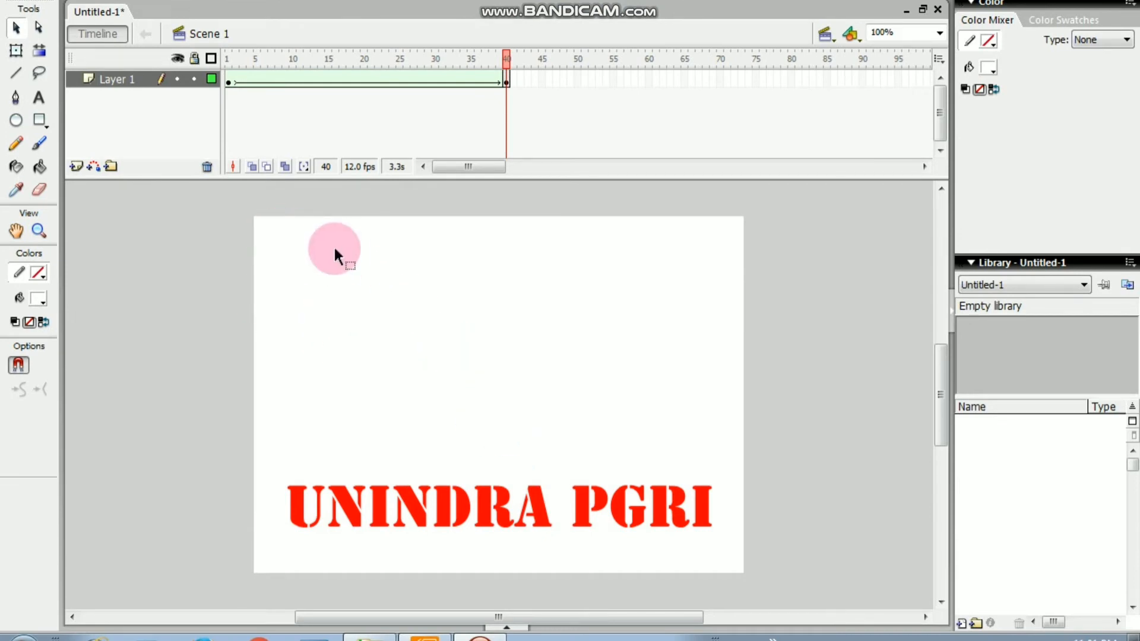
Test the circle-to-text shape animation as a movie and close the test window.
key(ctrl+Return)
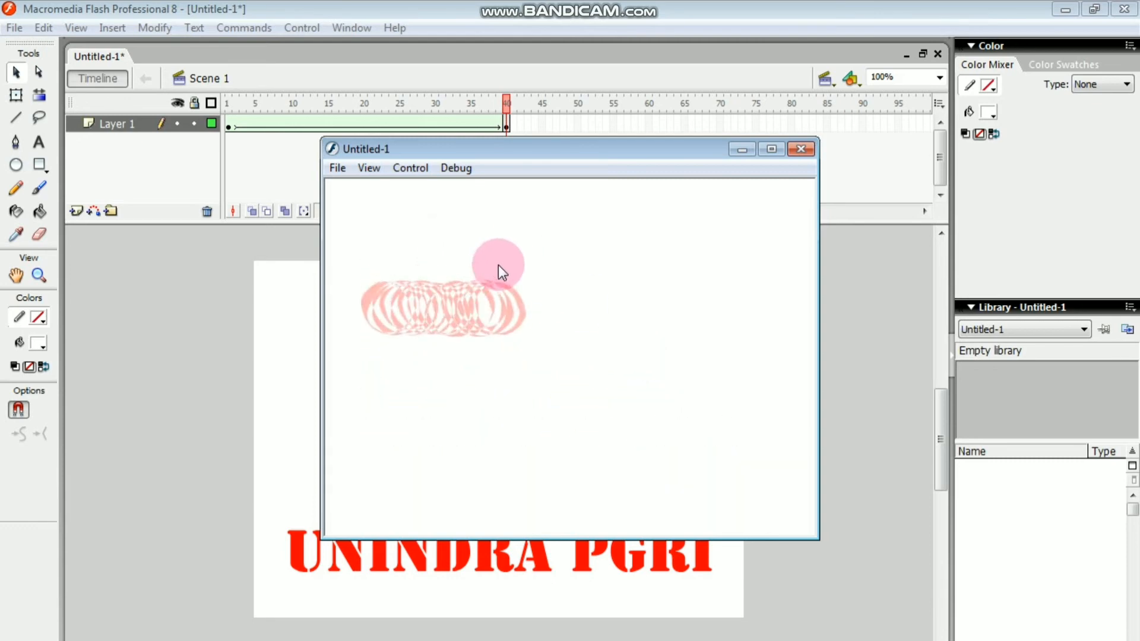
click(795, 154)
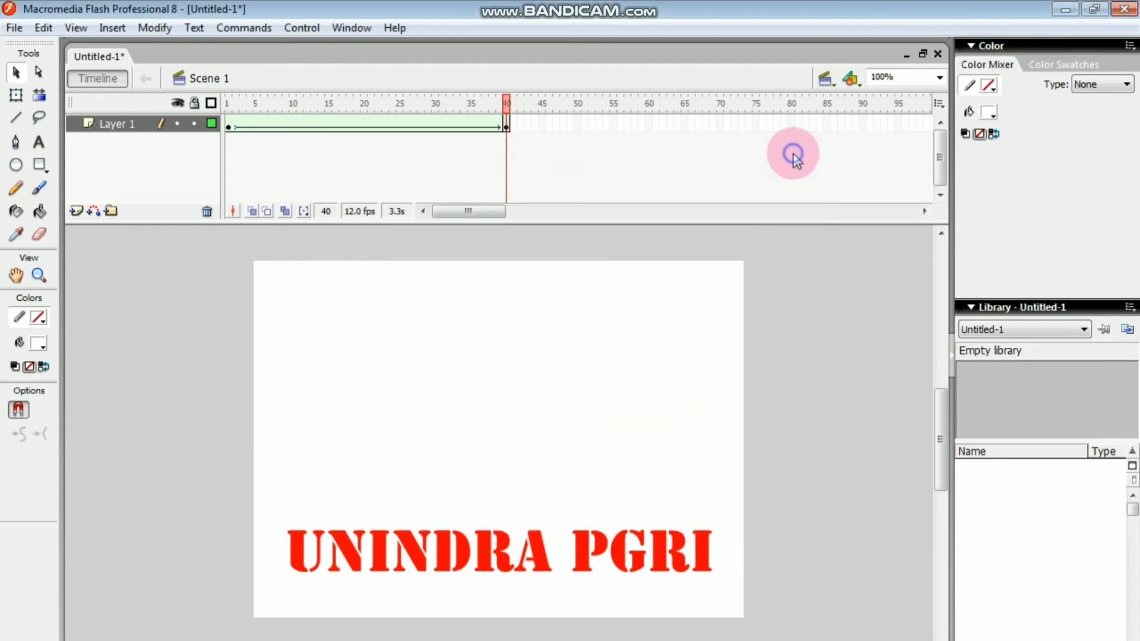
Create a new blank Flash Document.
click(13, 28)
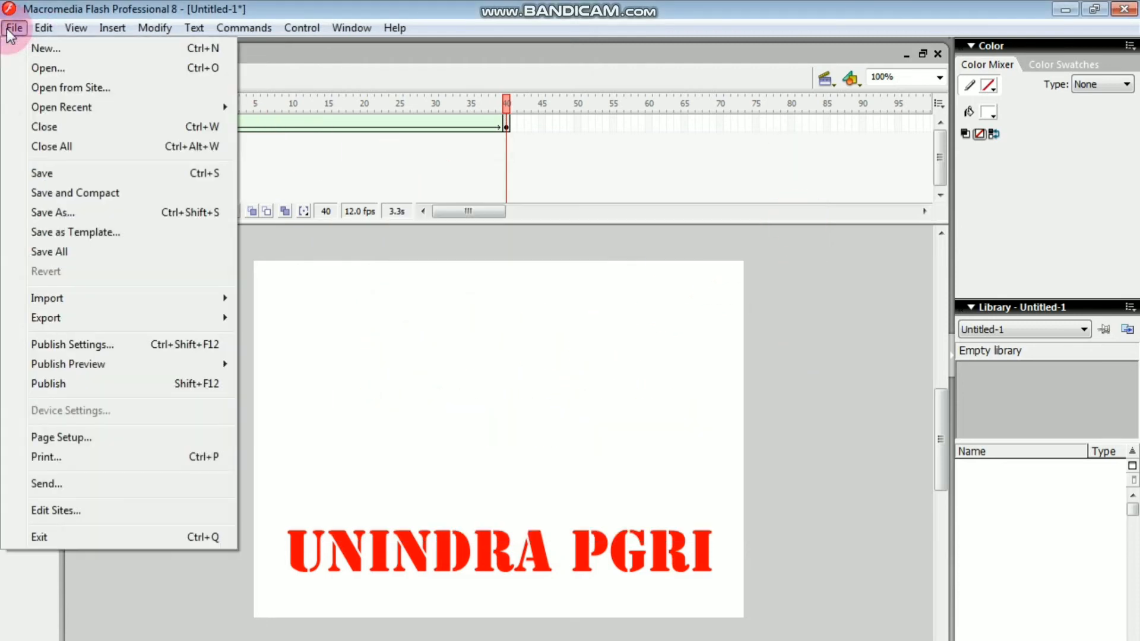
click(31, 48)
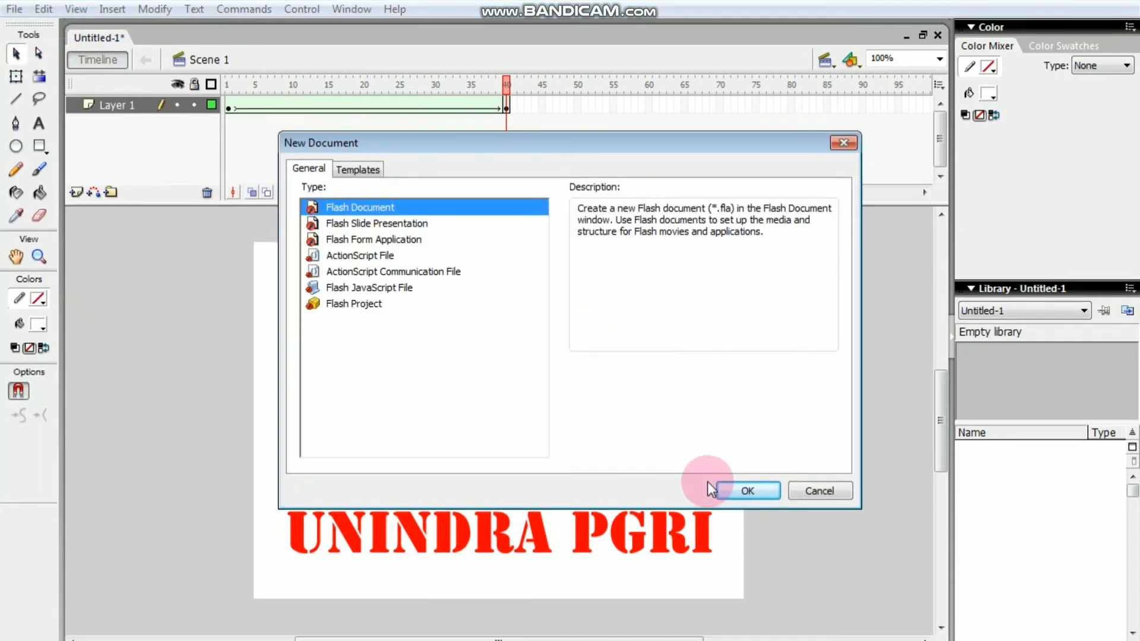
click(744, 510)
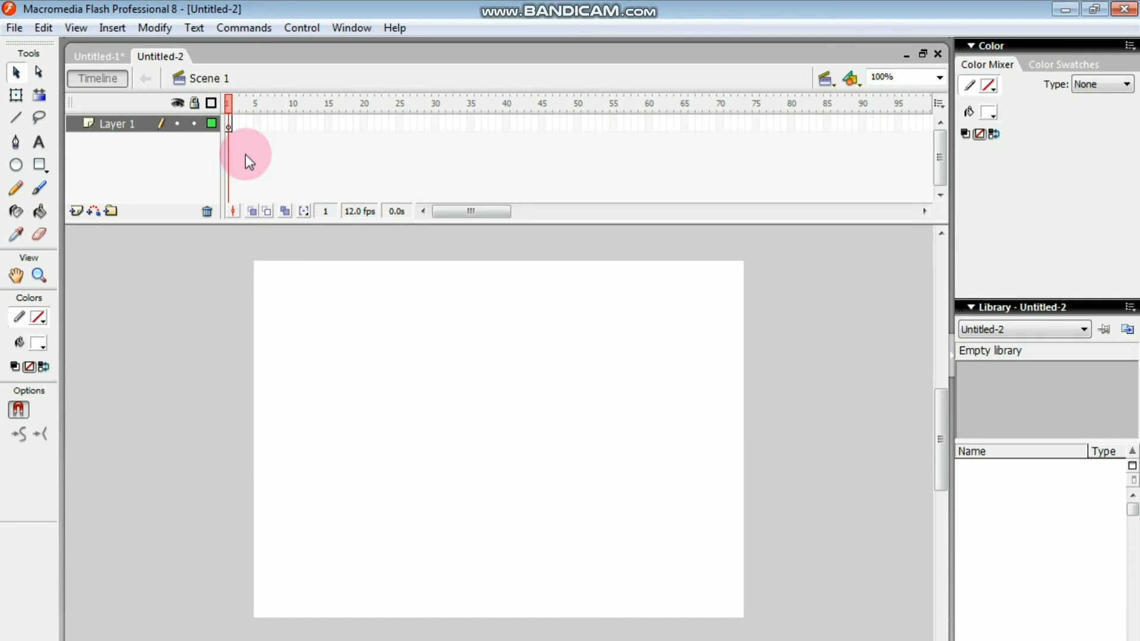
On frame 1, draw a rectangle without outline, filled with the white-to-black linear gradient.
click(228, 124)
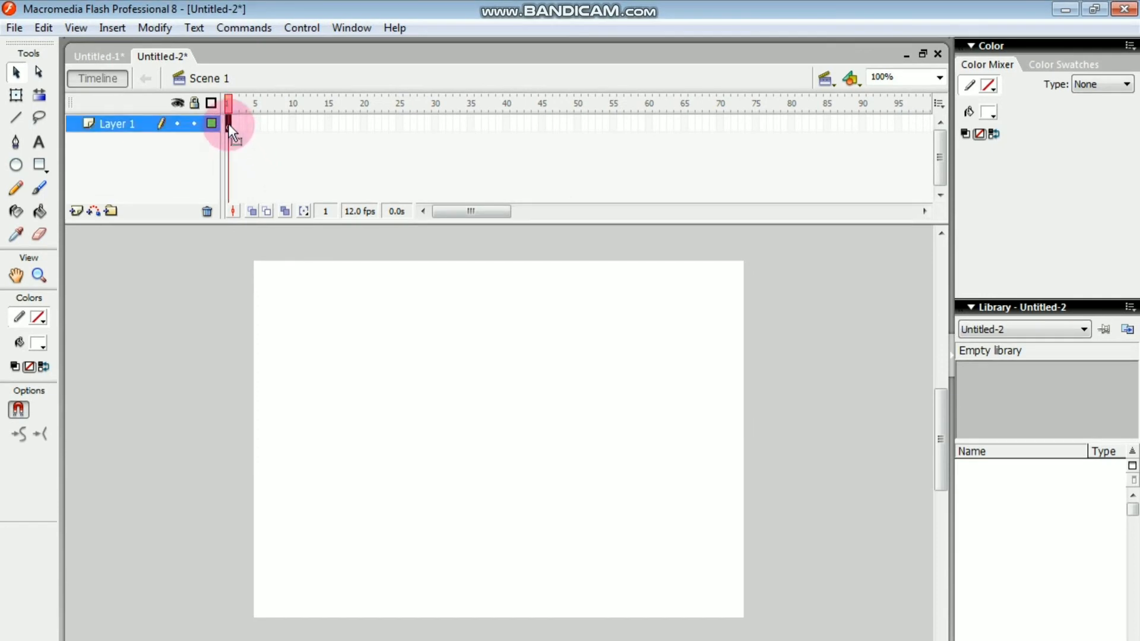
click(39, 165)
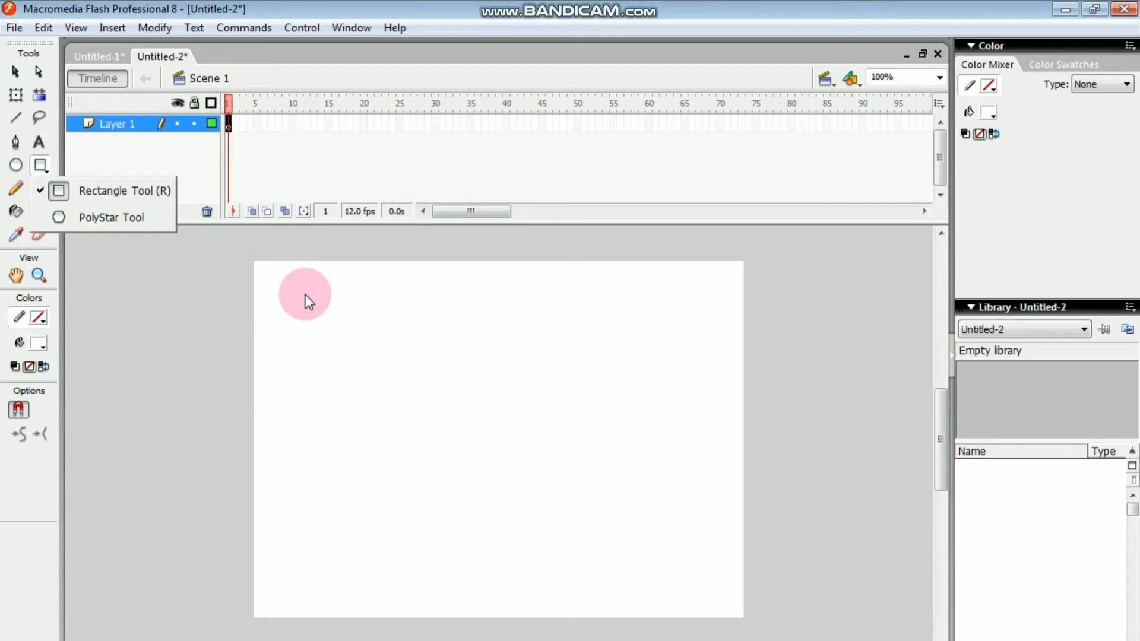
click(41, 165)
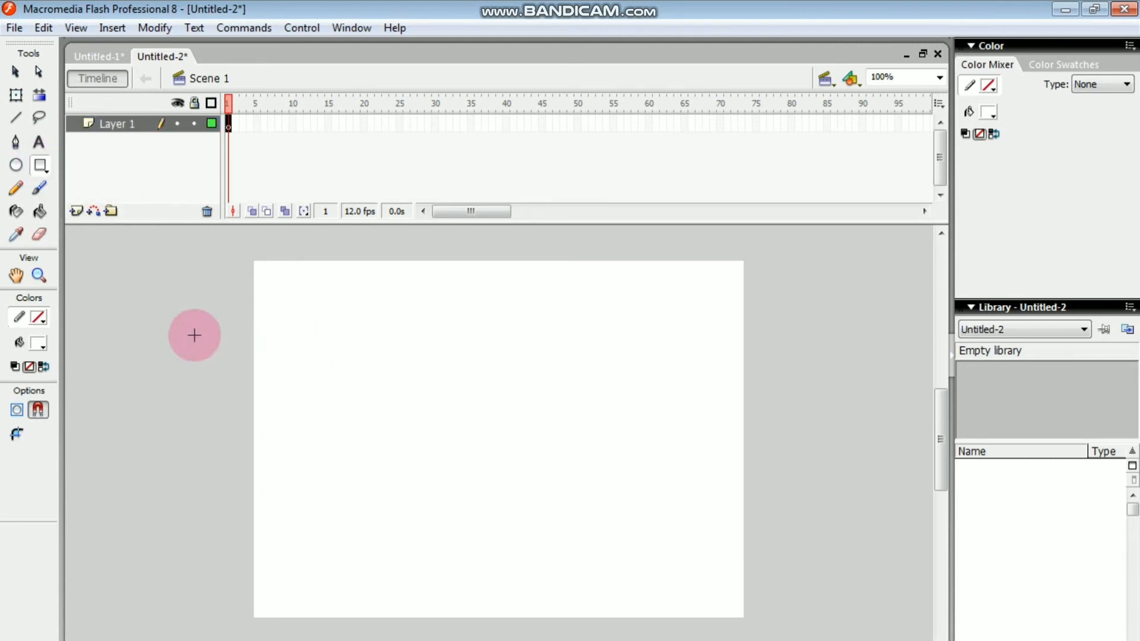
click(38, 342)
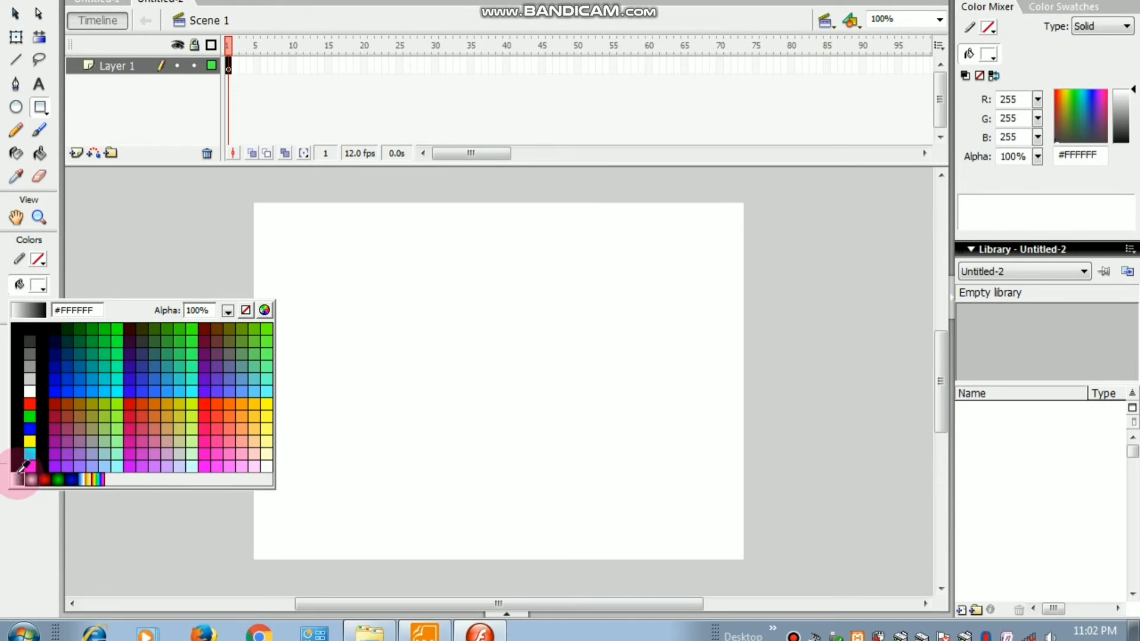
click(19, 477)
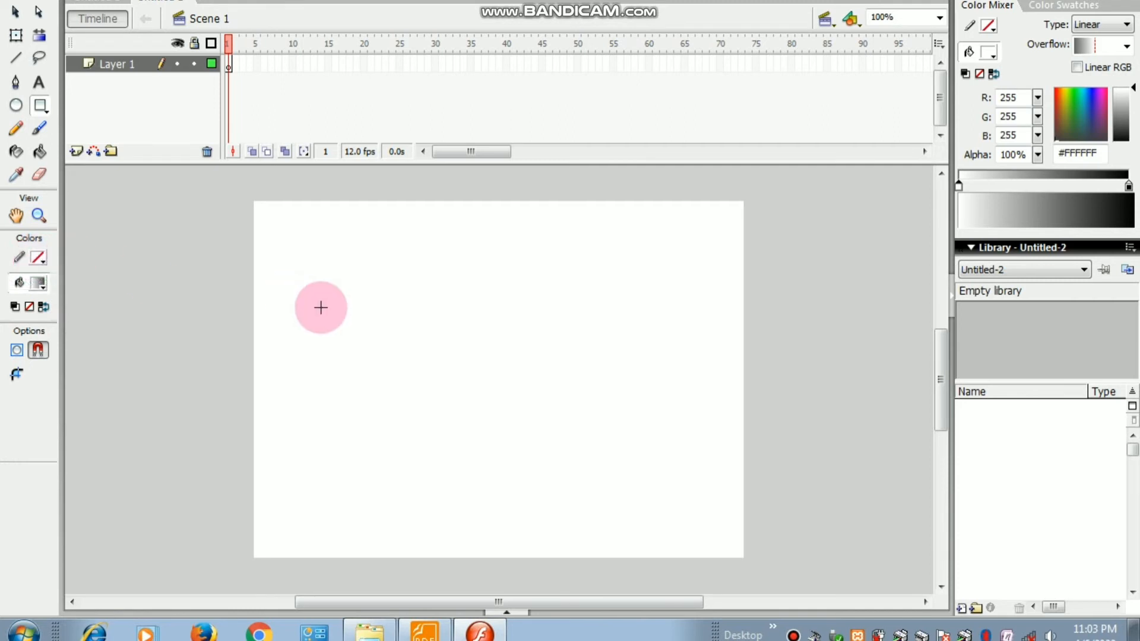
mouse_move(286, 280)
mouse_down()
mouse_move(418, 380)
mouse_move(437, 427)
mouse_move(448, 424)
mouse_up()
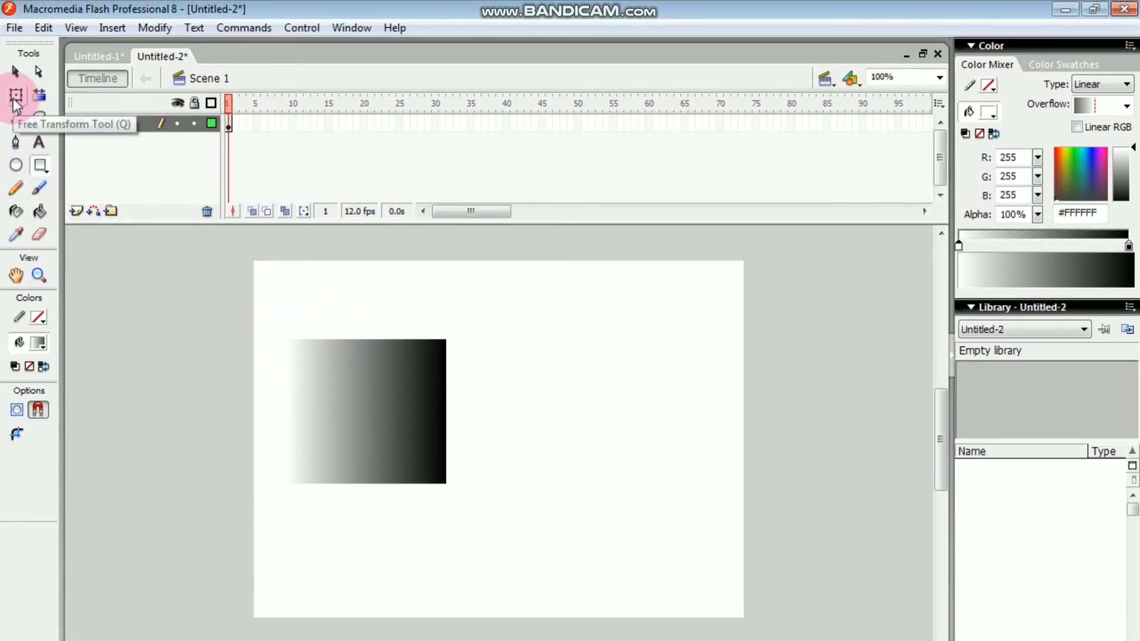
Rotate the gradient rectangle 90° counterclockwise with Free Transform so black is on top, and widen it across most of the stage.
click(16, 89)
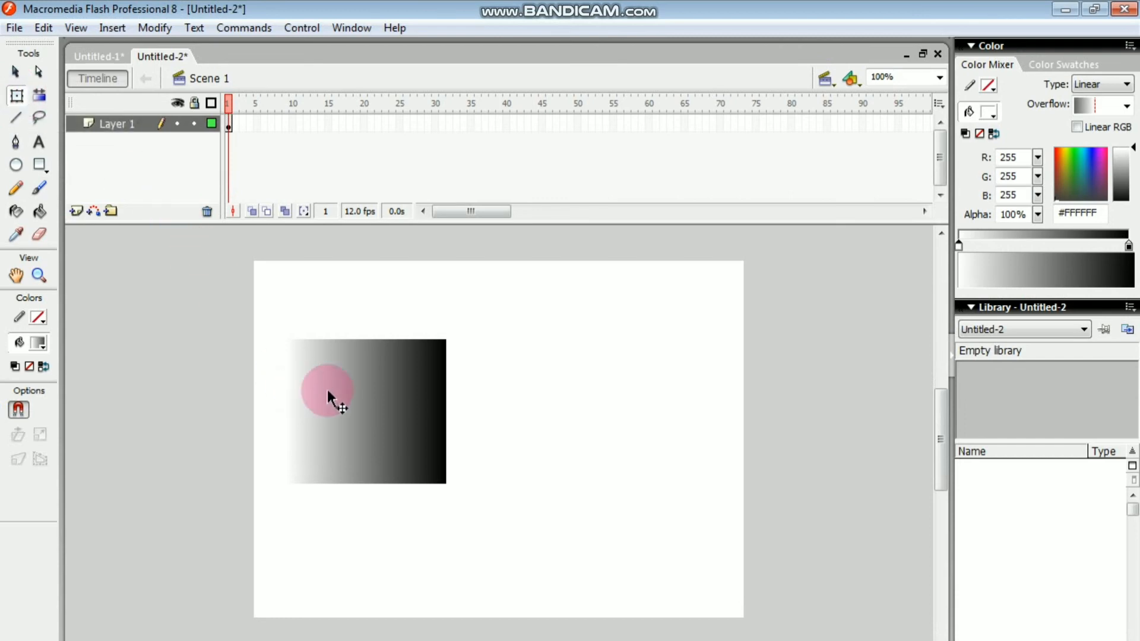
click(326, 391)
drag(462, 325, 276, 281)
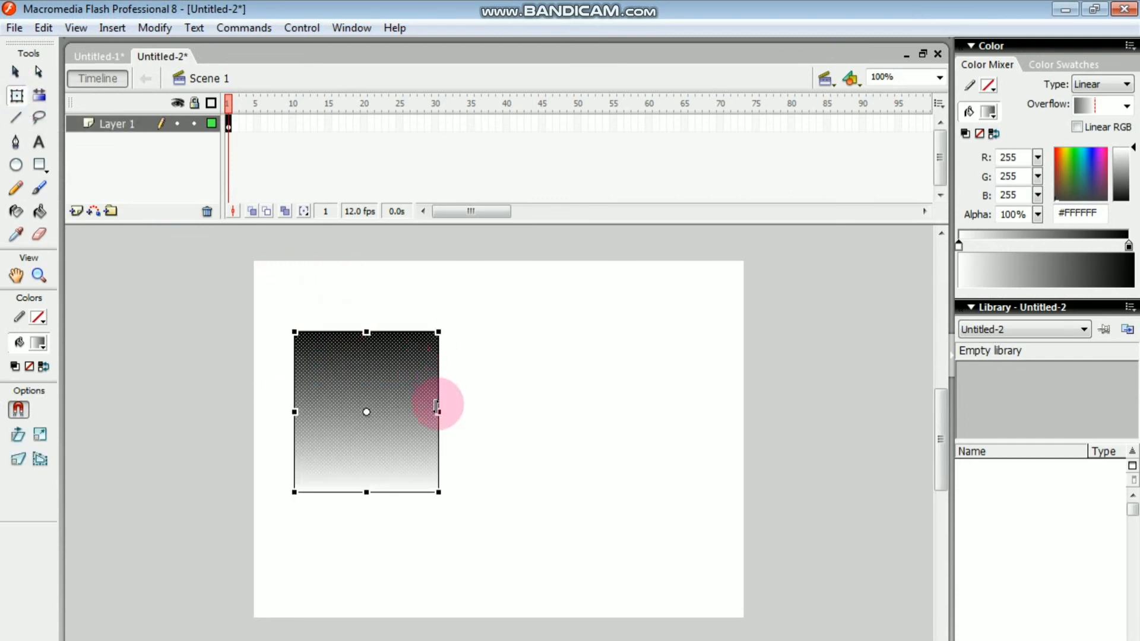
drag(439, 410, 687, 409)
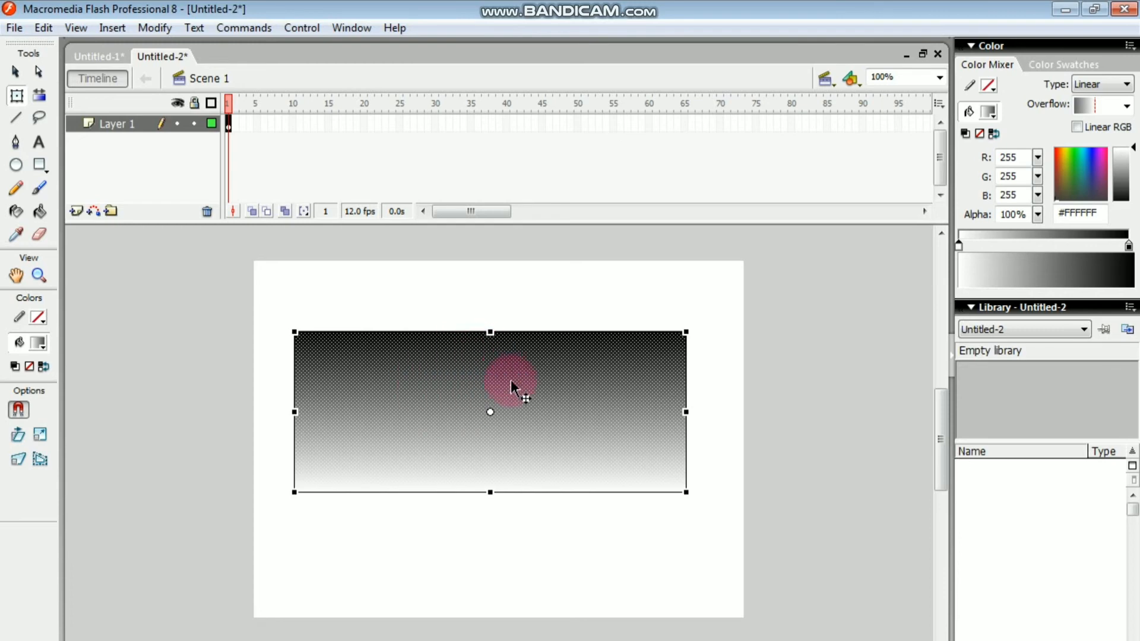
click(761, 410)
click(597, 415)
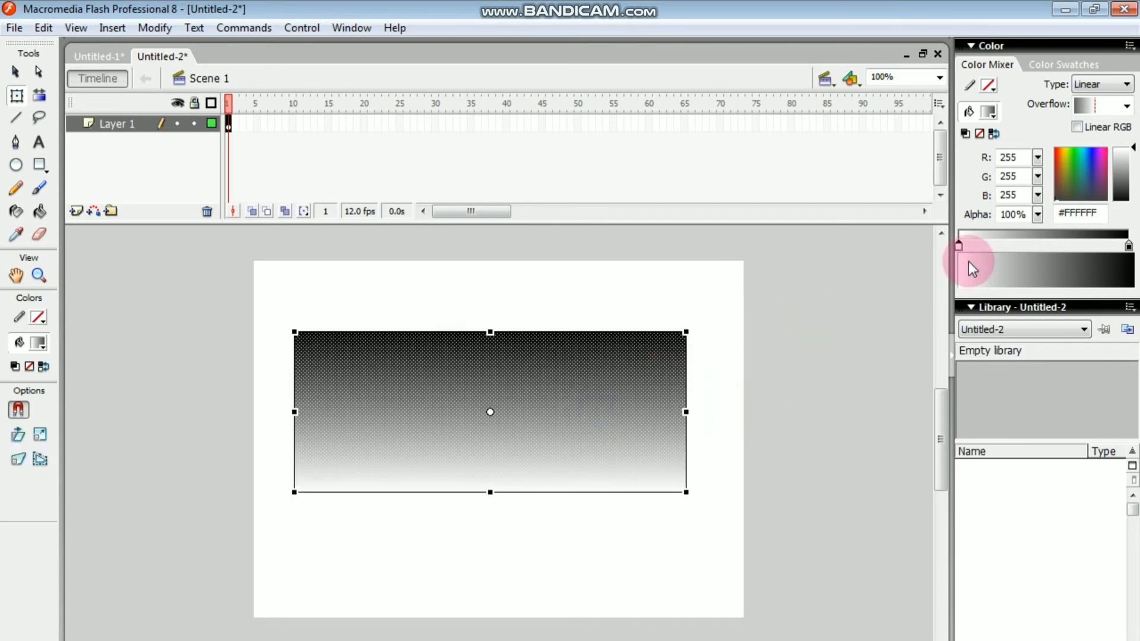
Change the black end of the rectangle's linear gradient to blue #0066FF.
click(1128, 248)
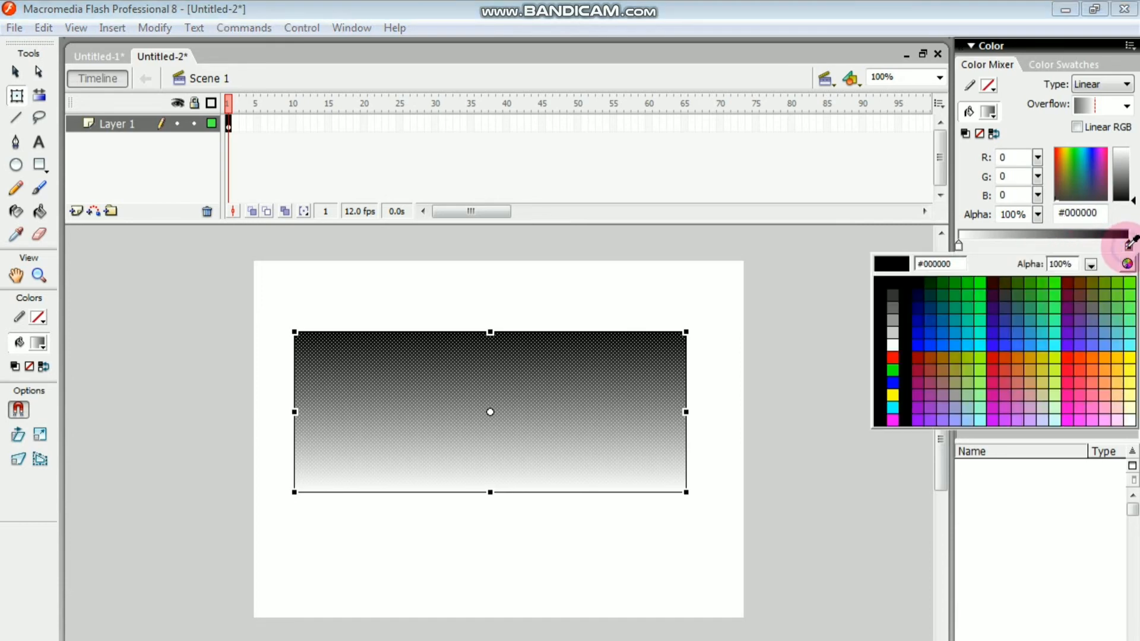
click(944, 342)
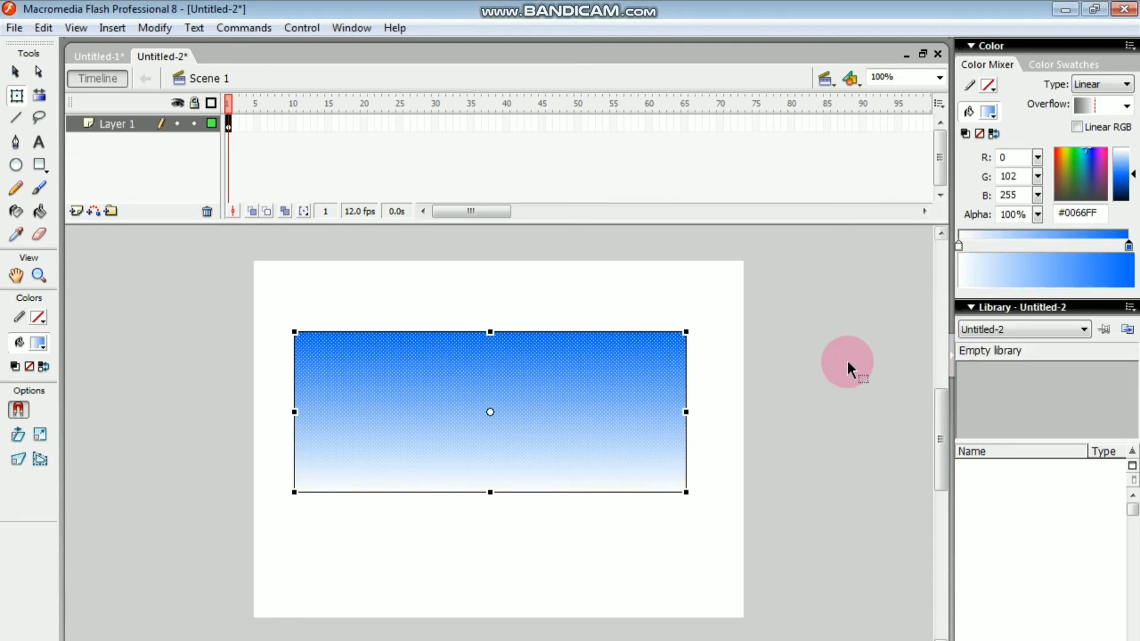
click(831, 363)
Stretch the blue gradient rectangle on all four sides until it covers the whole stage.
click(520, 375)
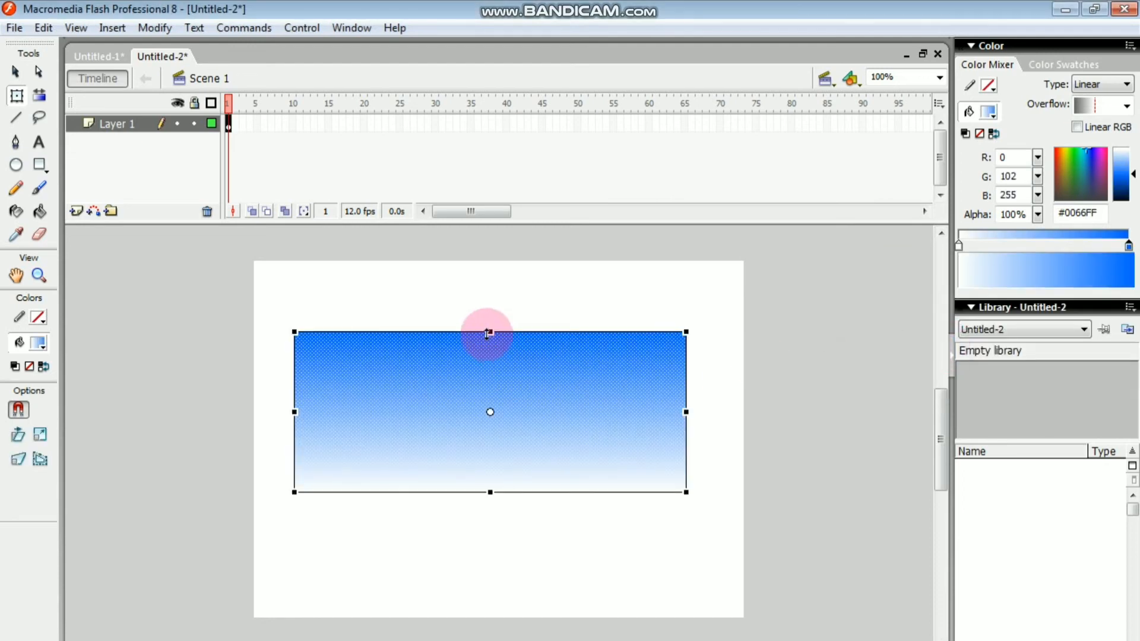
drag(489, 332, 487, 254)
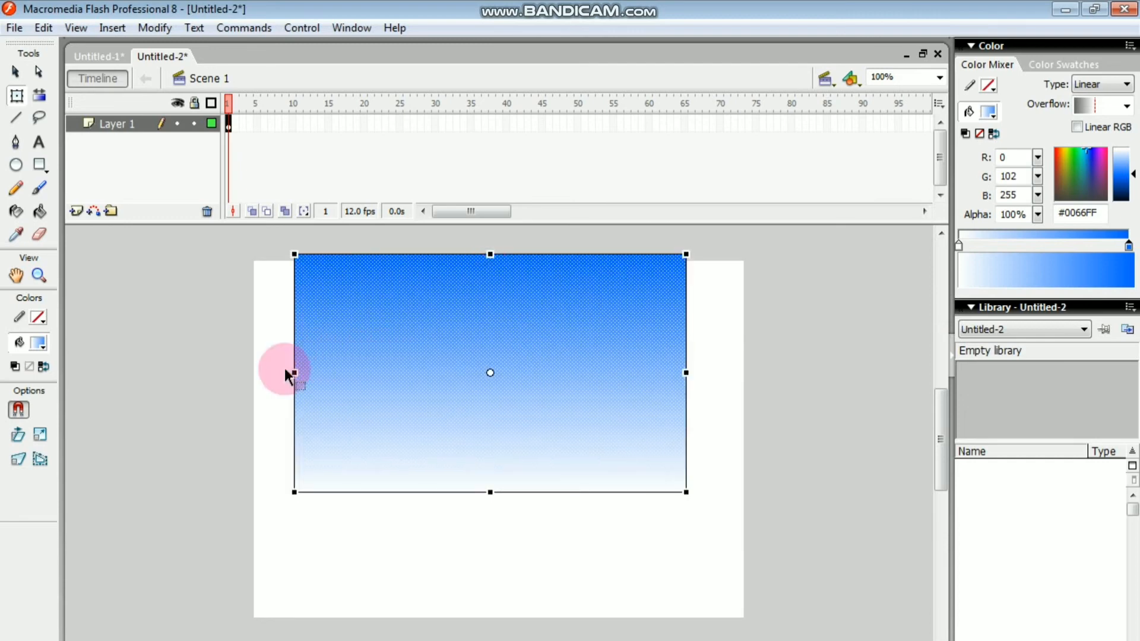
drag(292, 372, 235, 372)
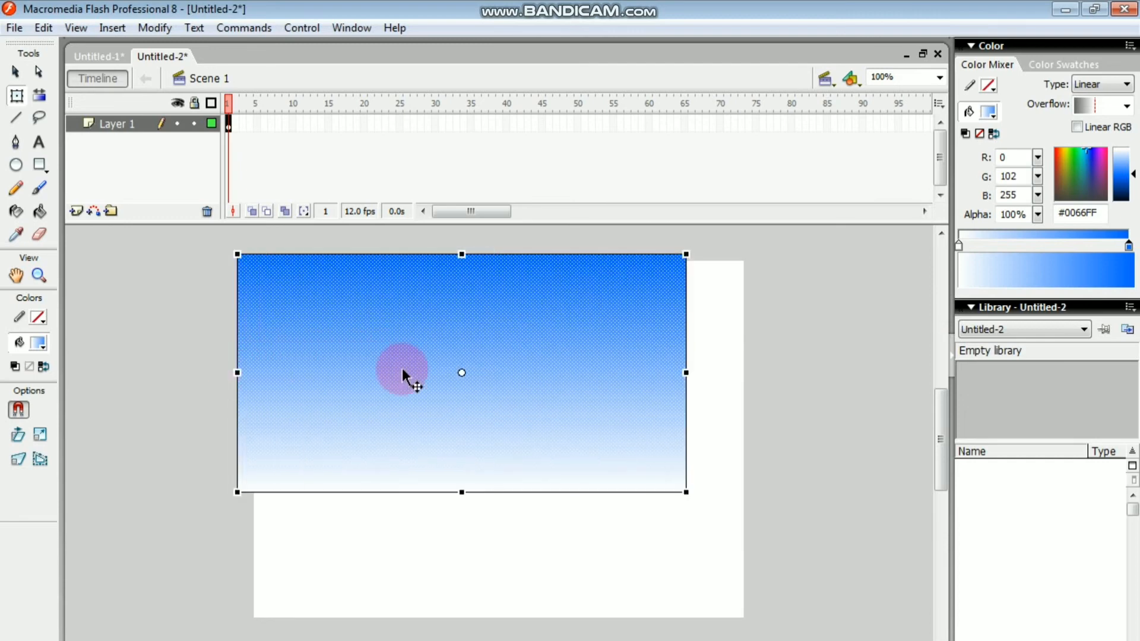
drag(686, 372, 756, 374)
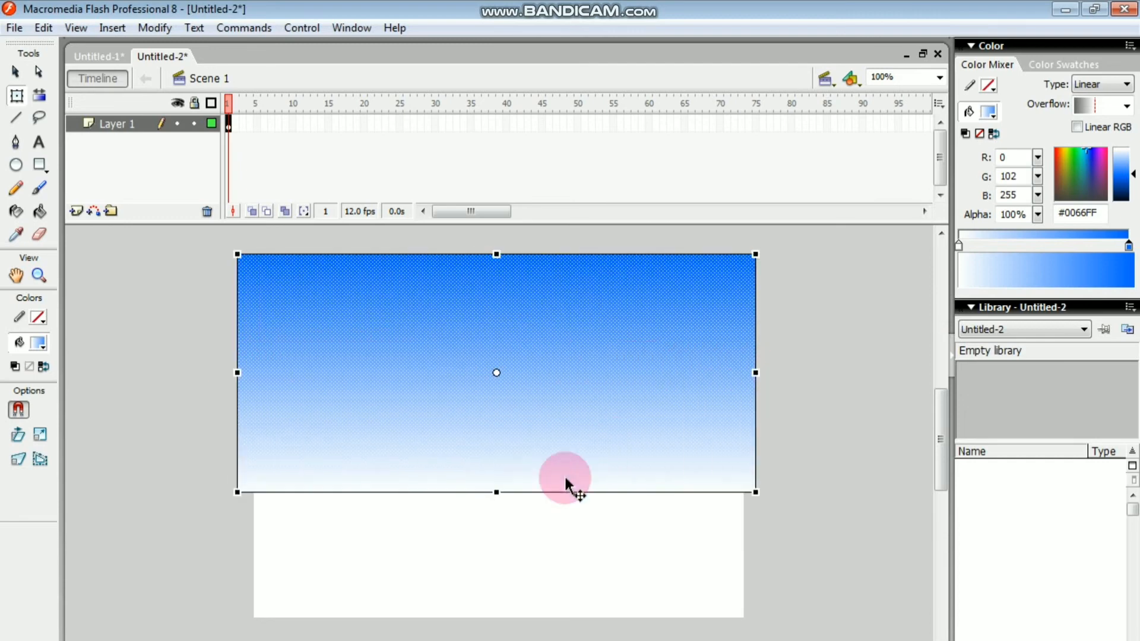
drag(495, 492, 507, 614)
click(814, 379)
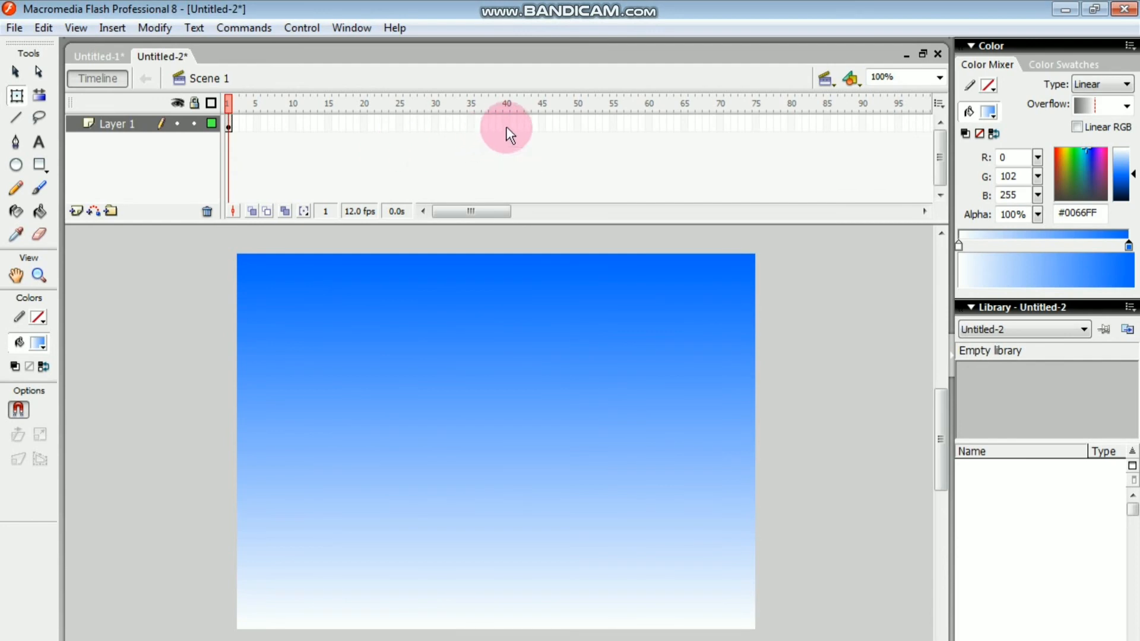
Insert a keyframe at frame 40 of Layer 1 and go back to frame 1.
right_click(505, 126)
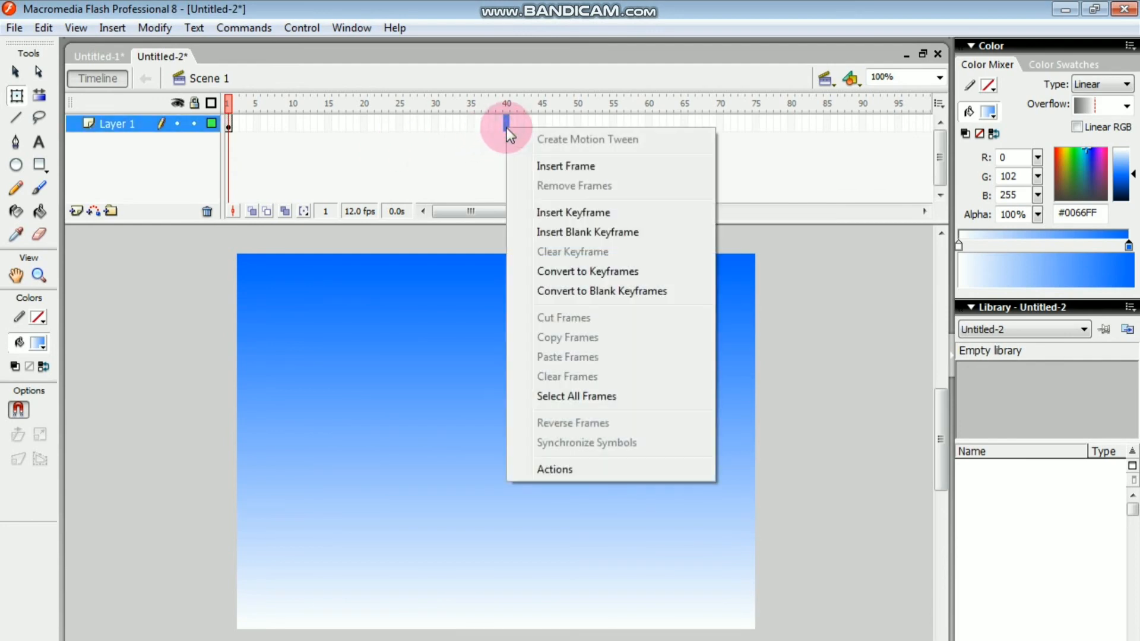
click(561, 214)
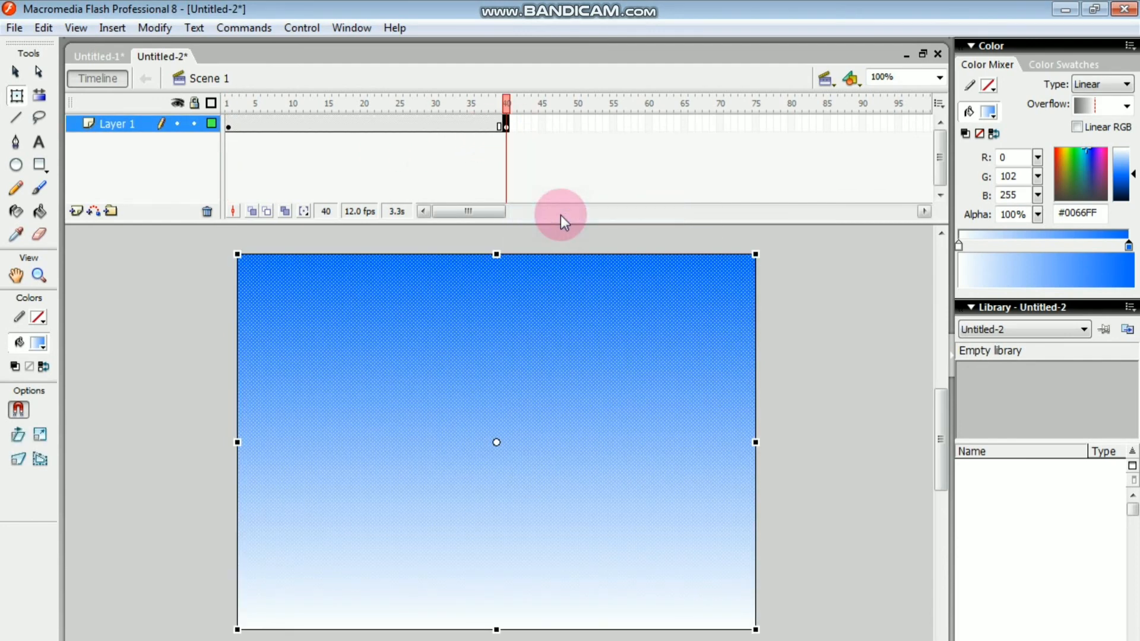
click(229, 125)
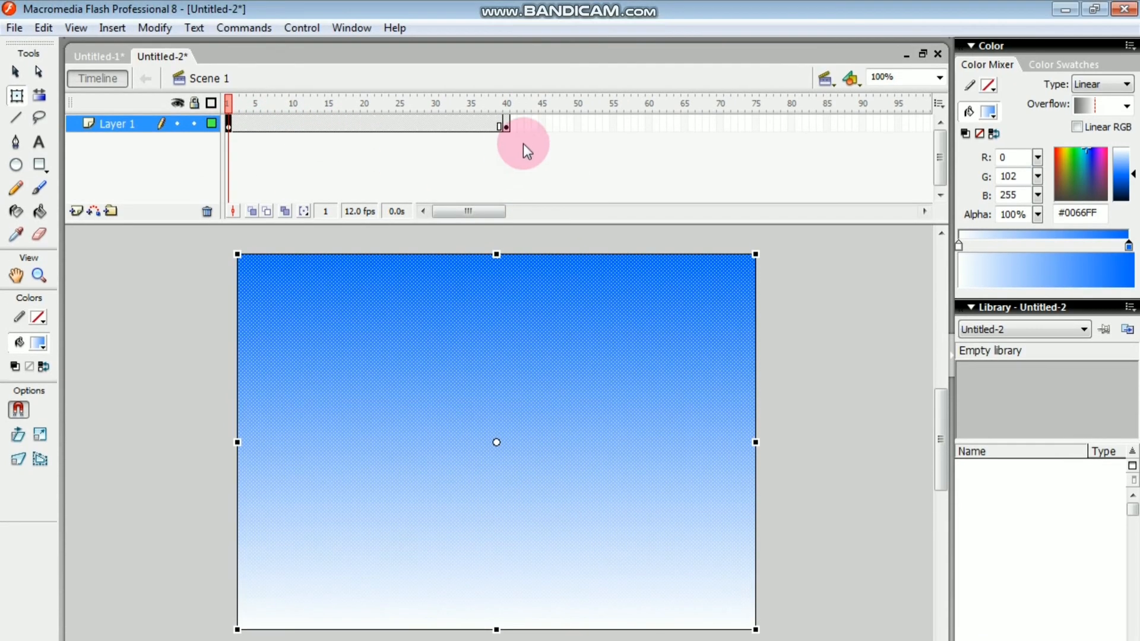
Change the blue end of the background rectangle's linear gradient at frame 40 to black #000000.
click(506, 127)
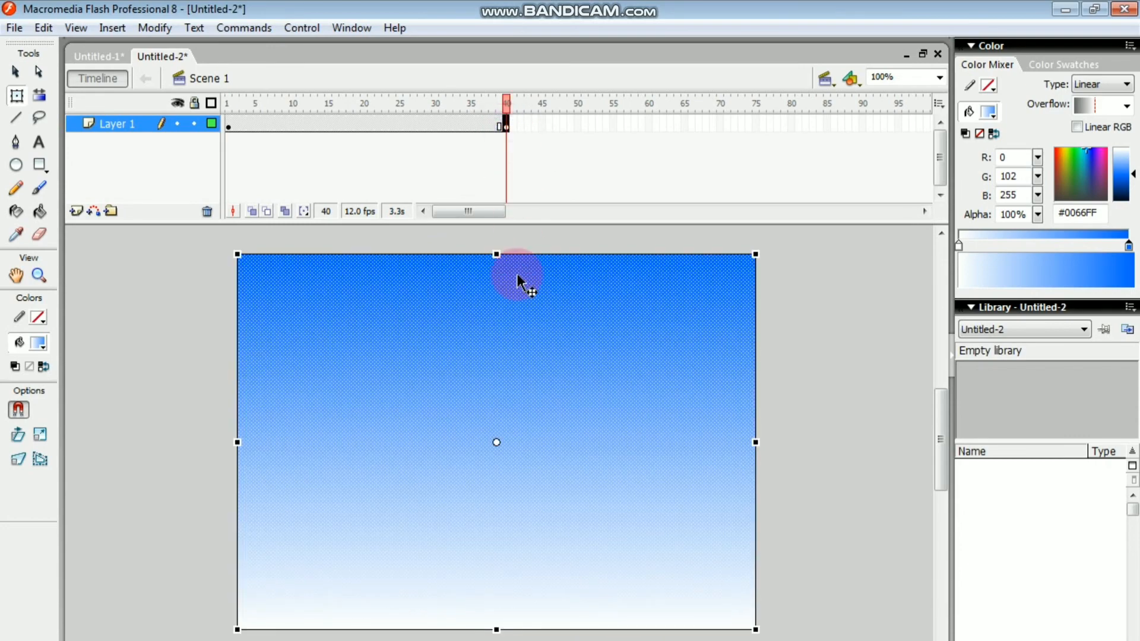
click(788, 340)
click(506, 127)
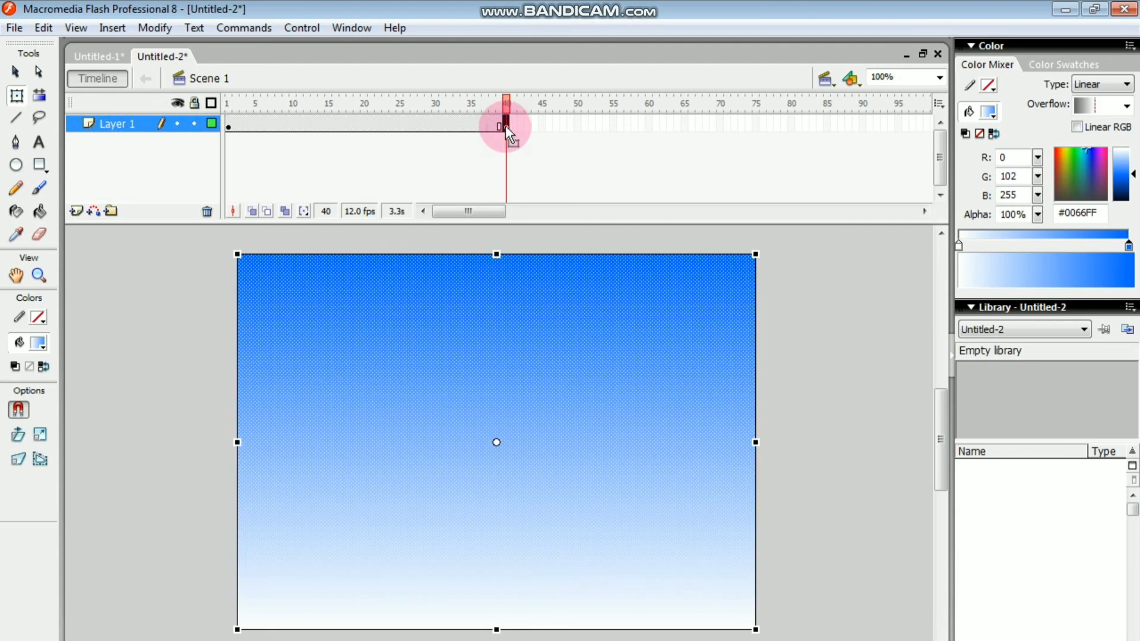
click(1128, 246)
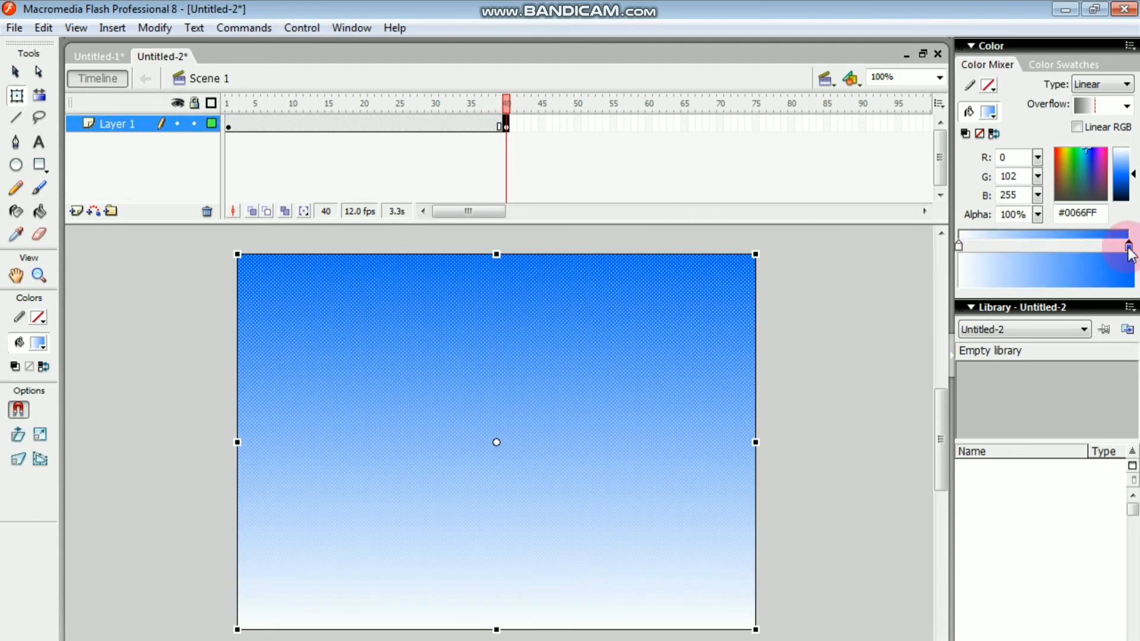
double_click(1128, 247)
click(1128, 247)
double_click(1128, 247)
double_click(1128, 247)
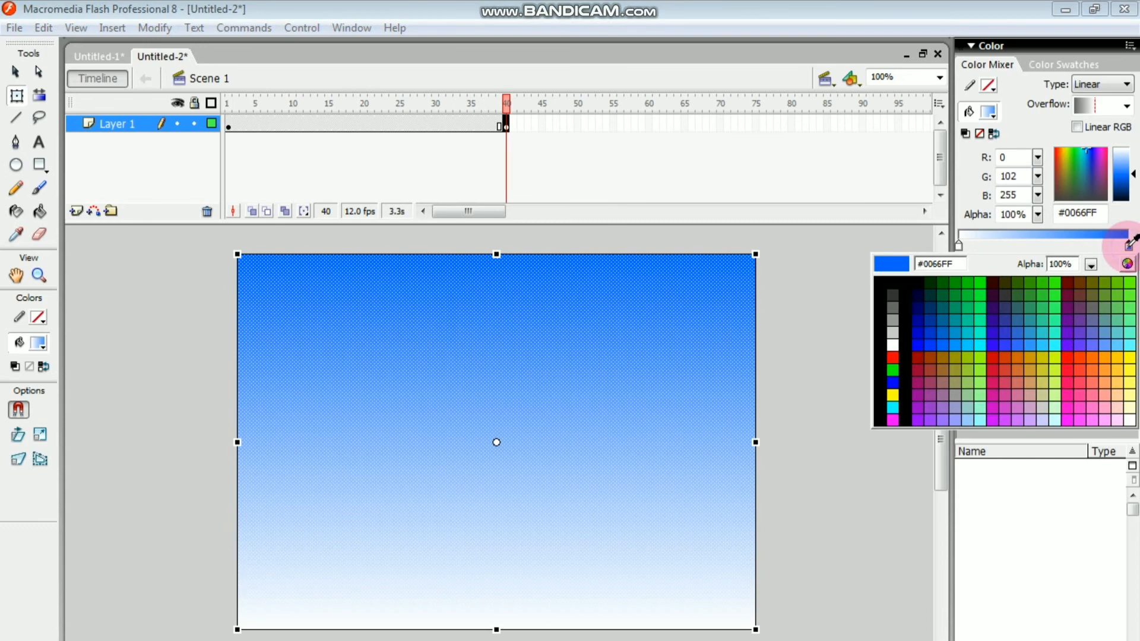
click(908, 343)
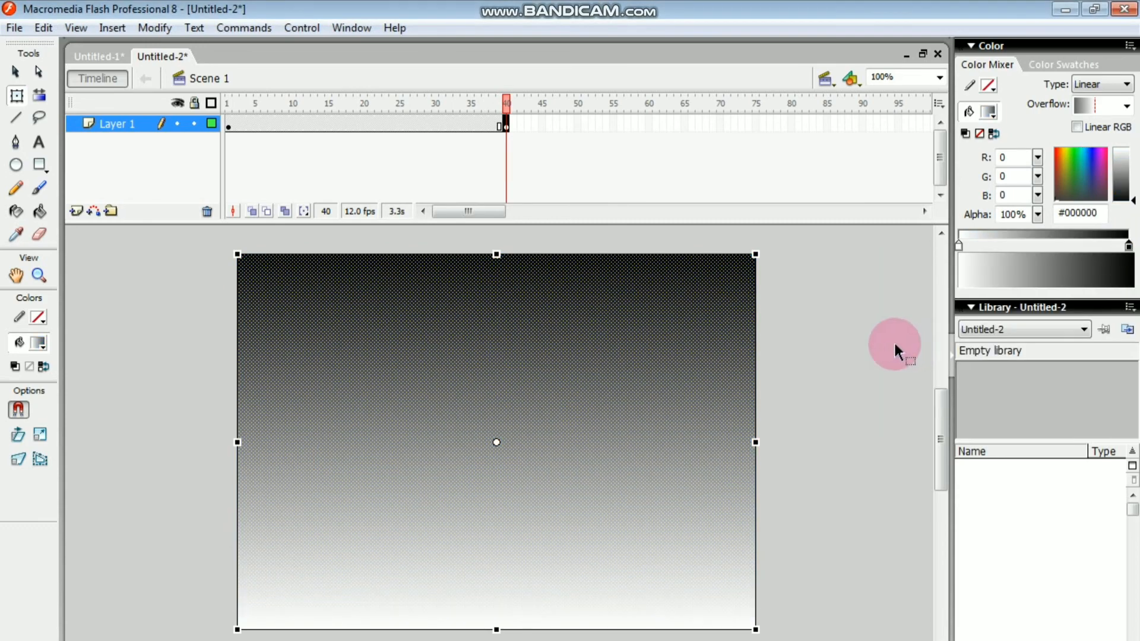
click(882, 326)
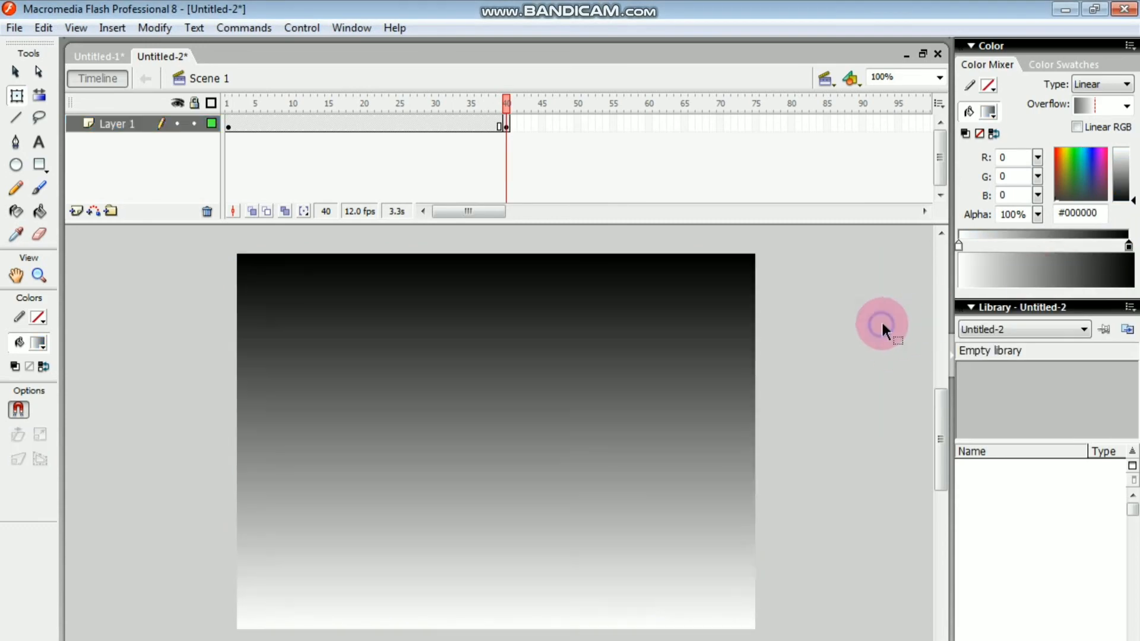
Try to shift the gradient's black color marker inward toward the white end.
click(1125, 247)
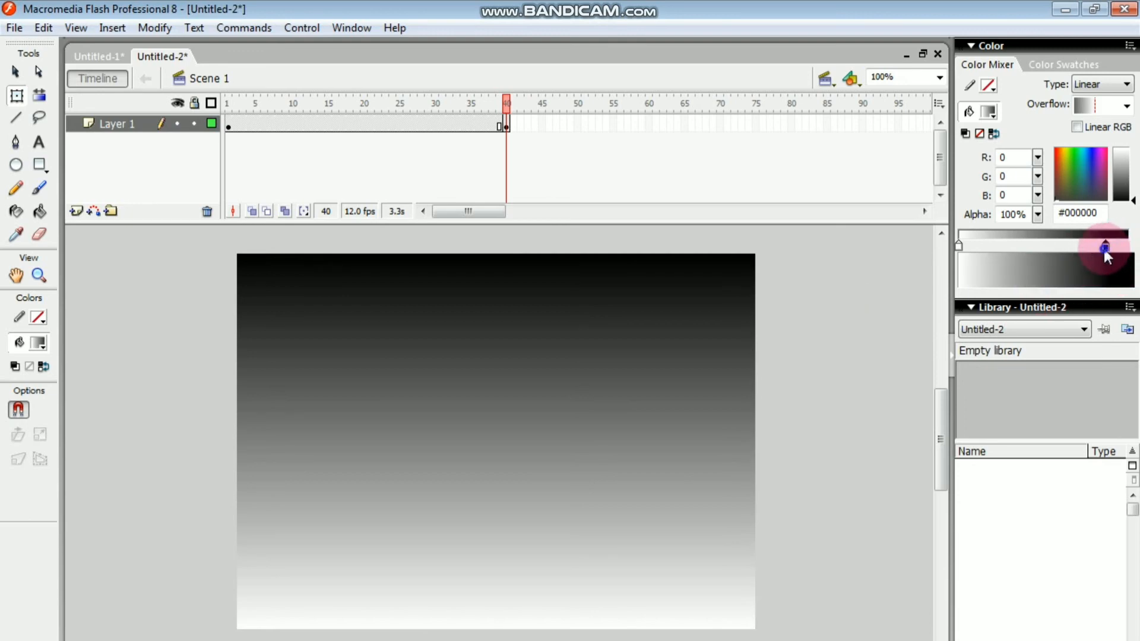
mouse_move(1088, 247)
mouse_down()
mouse_move(1077, 248)
mouse_move(1091, 247)
mouse_up()
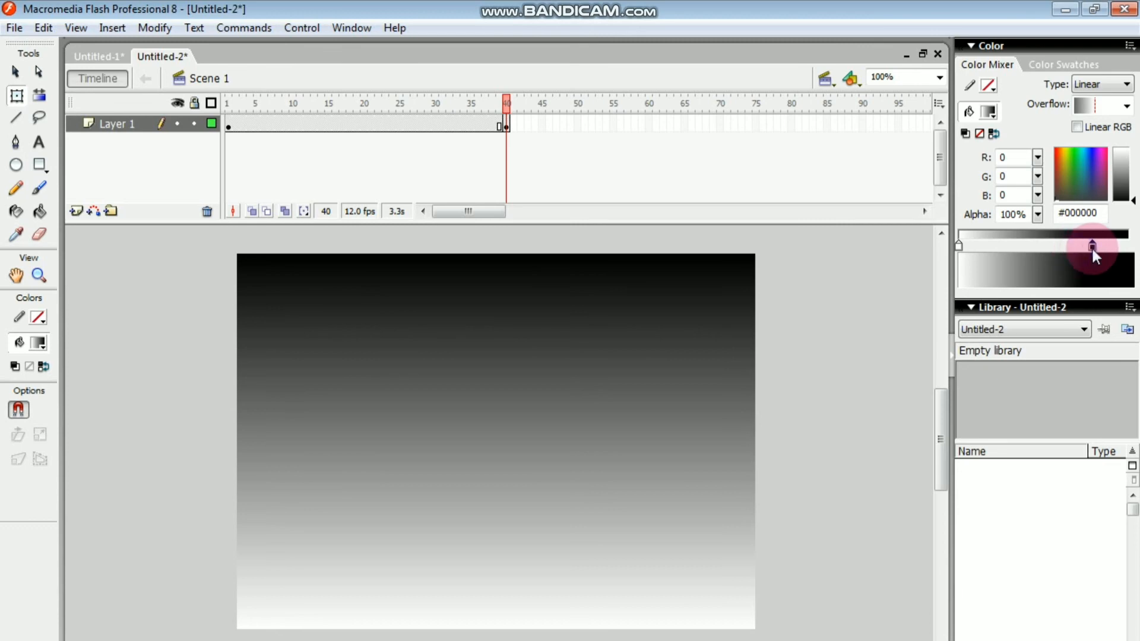
click(882, 331)
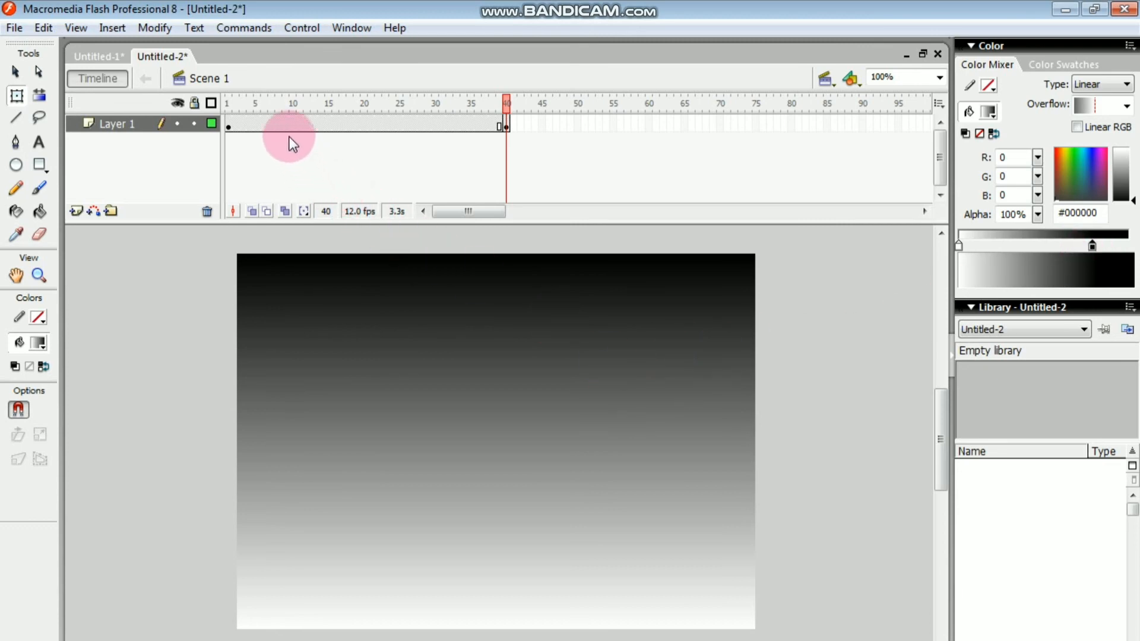
Apply a Shape tween to the Layer 1 frames between the keyframes at frames 1 and 40.
click(330, 122)
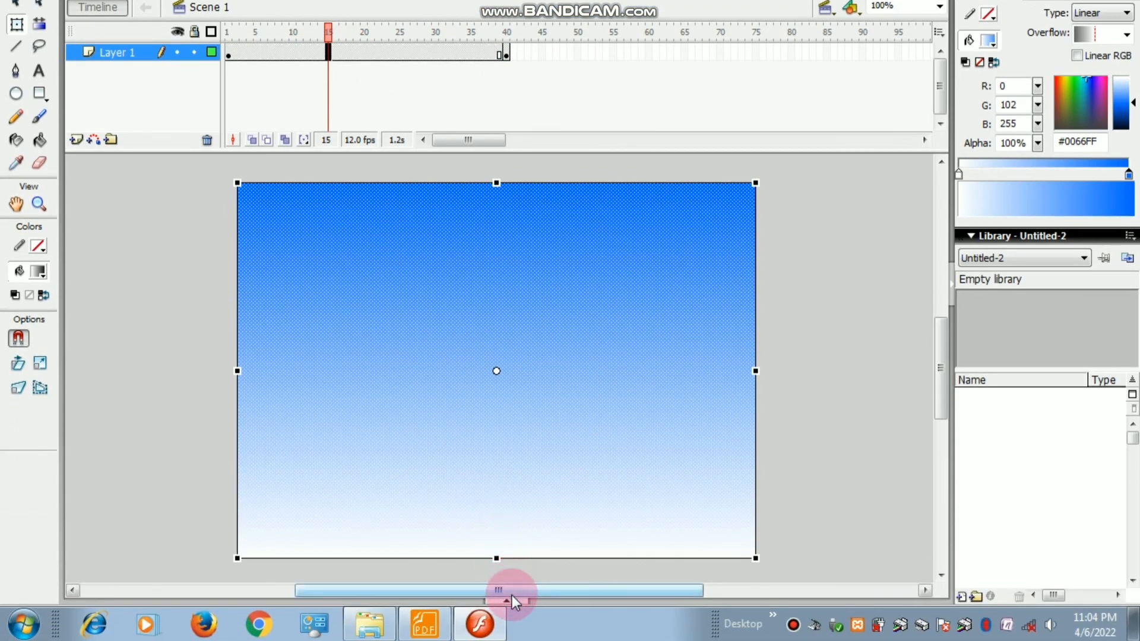
click(509, 600)
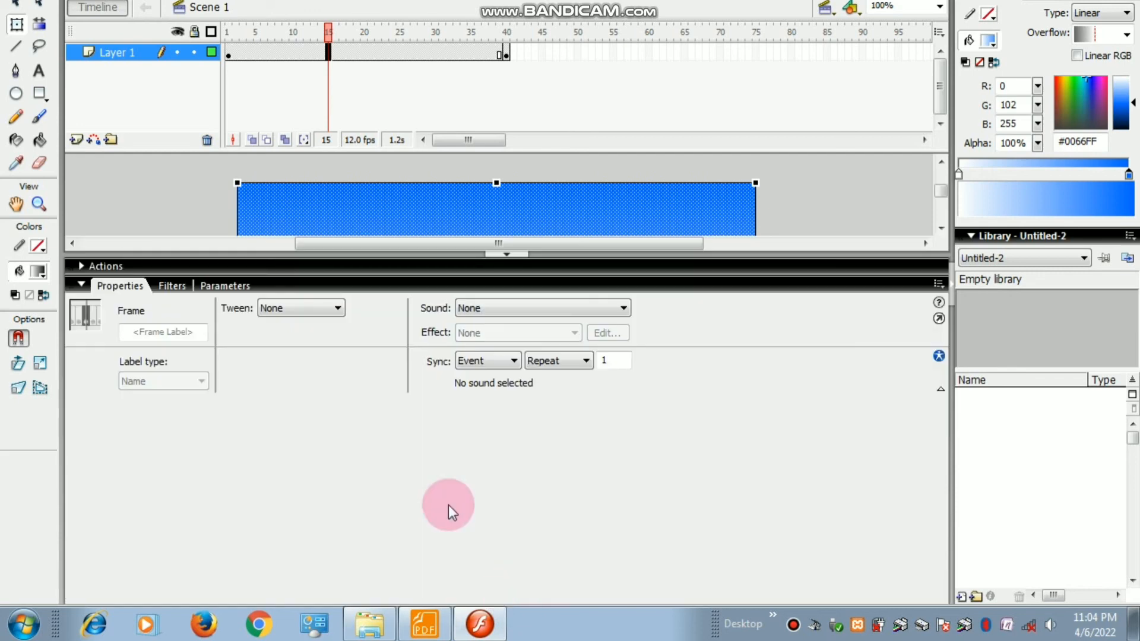
click(294, 307)
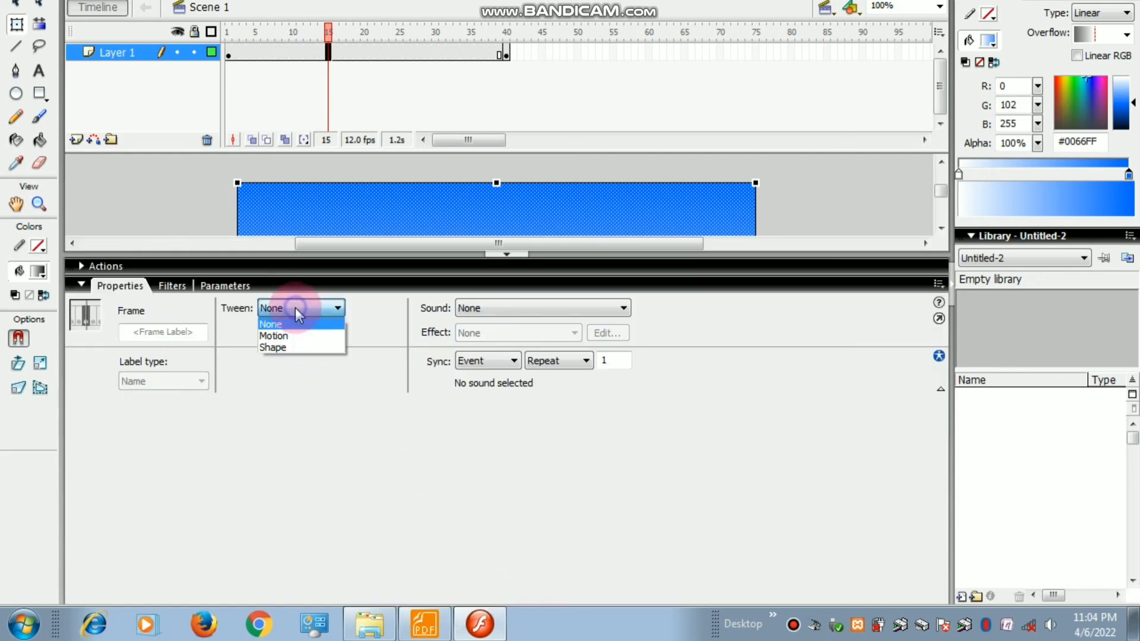
click(298, 348)
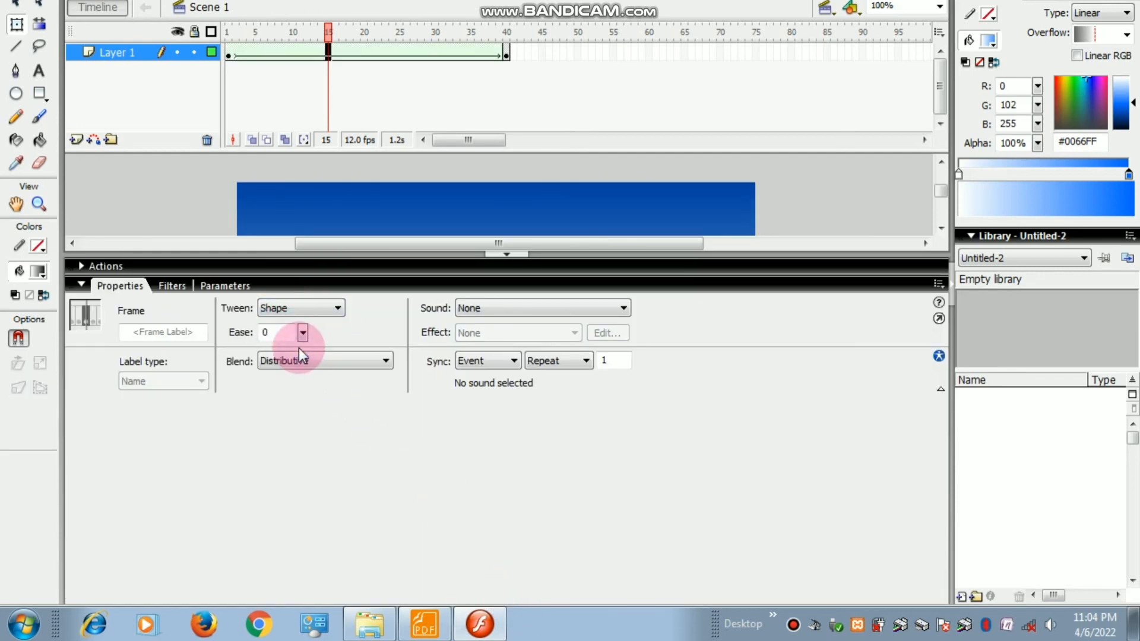
click(515, 256)
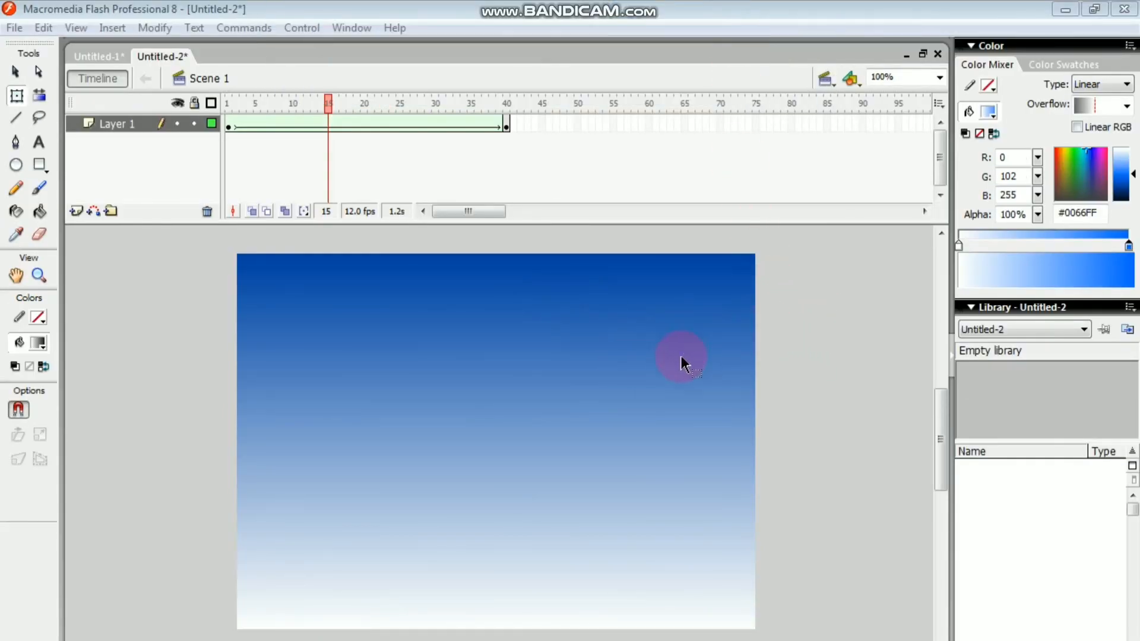
Test the movie to preview the background's color transition, and move the preview window toward the middle of the stage.
click(787, 373)
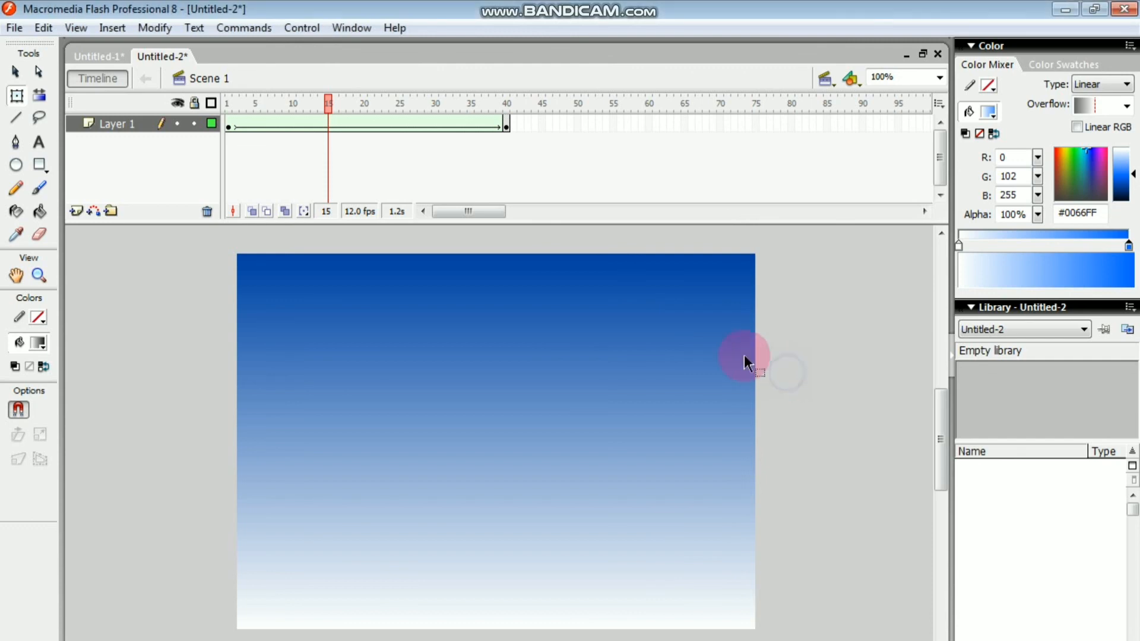
key(ctrl+Return)
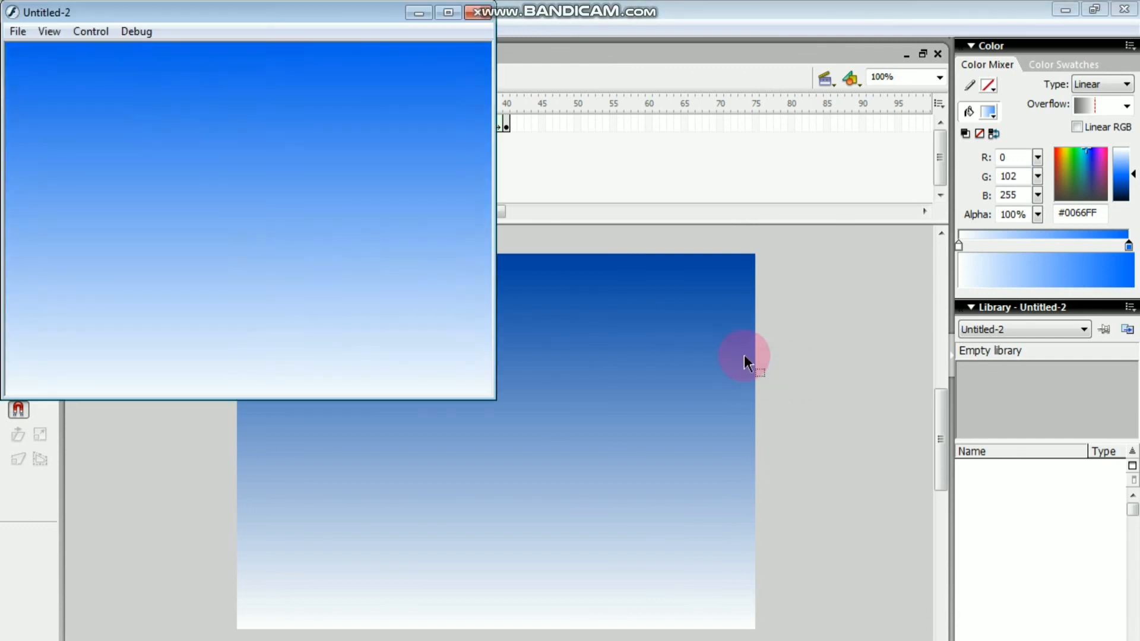
drag(308, 29, 643, 168)
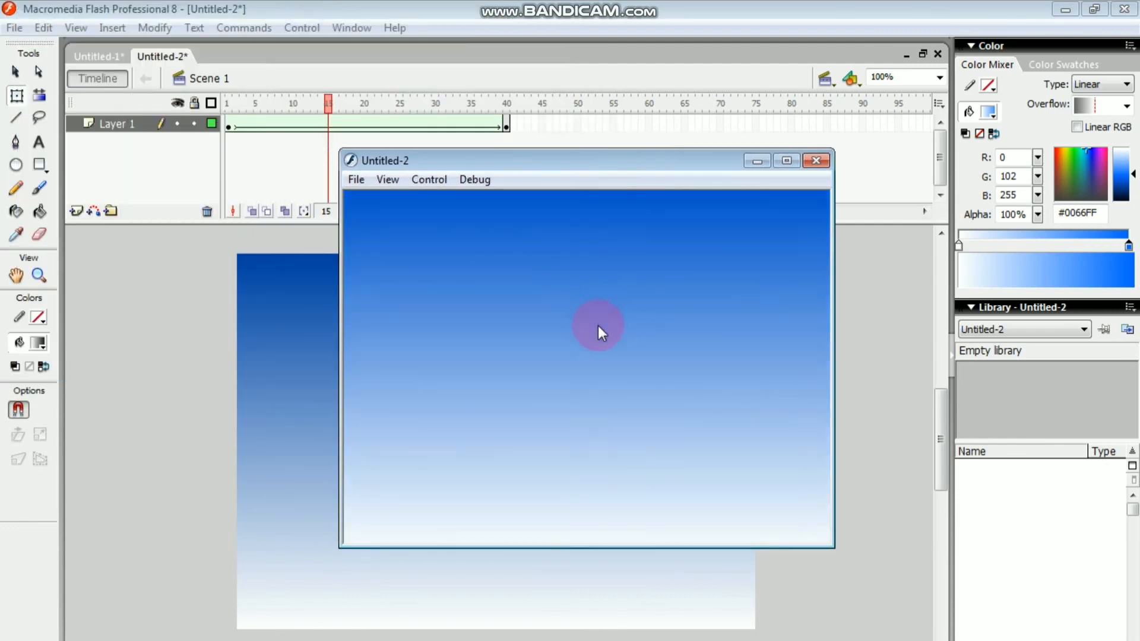